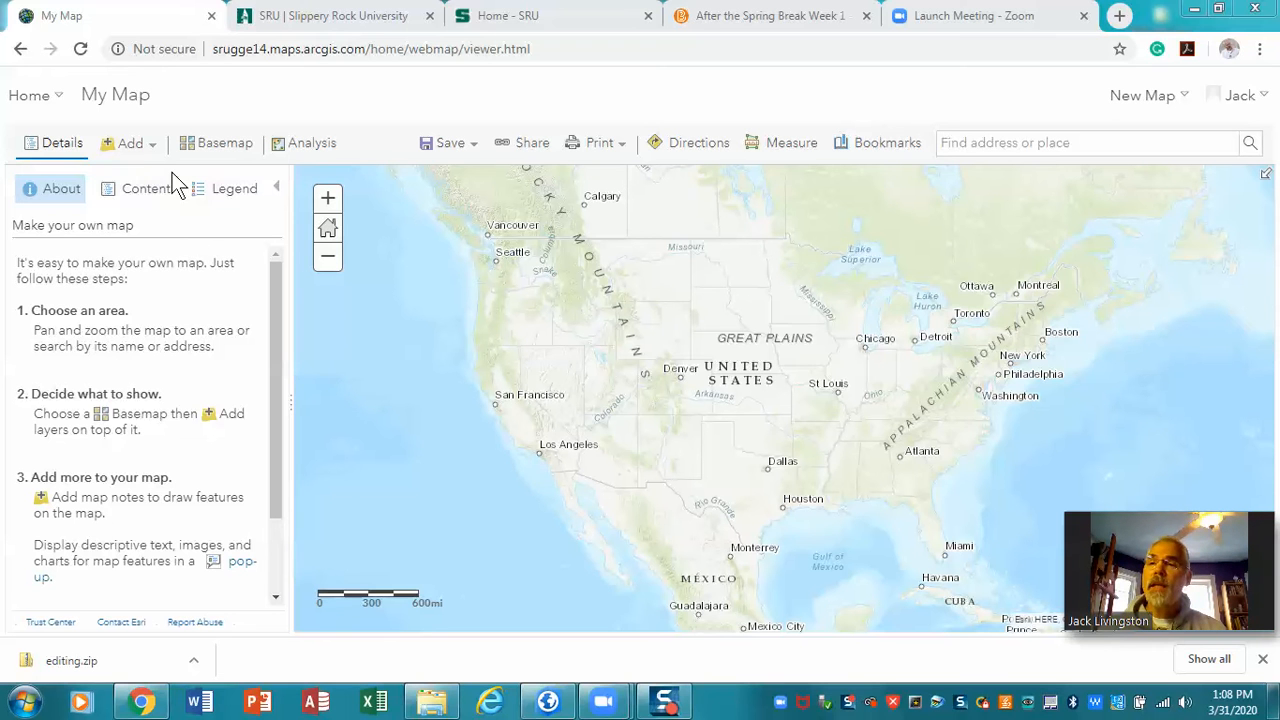
- Import the zipped PAcounties shapefile from the arcgisonline_files folder on the Desktop as a map layer, keeping original features
{"action": "left_click", "coordinate": [131, 143]}
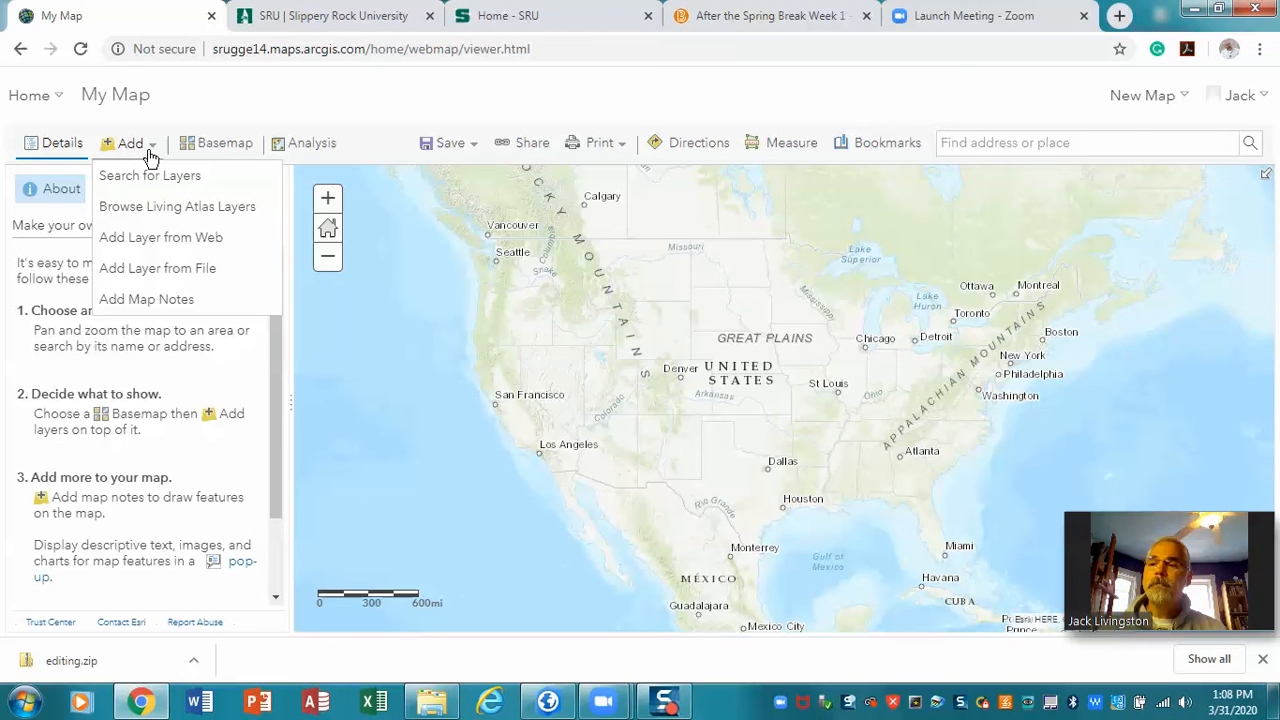
{"action": "left_click", "coordinate": [187, 271]}
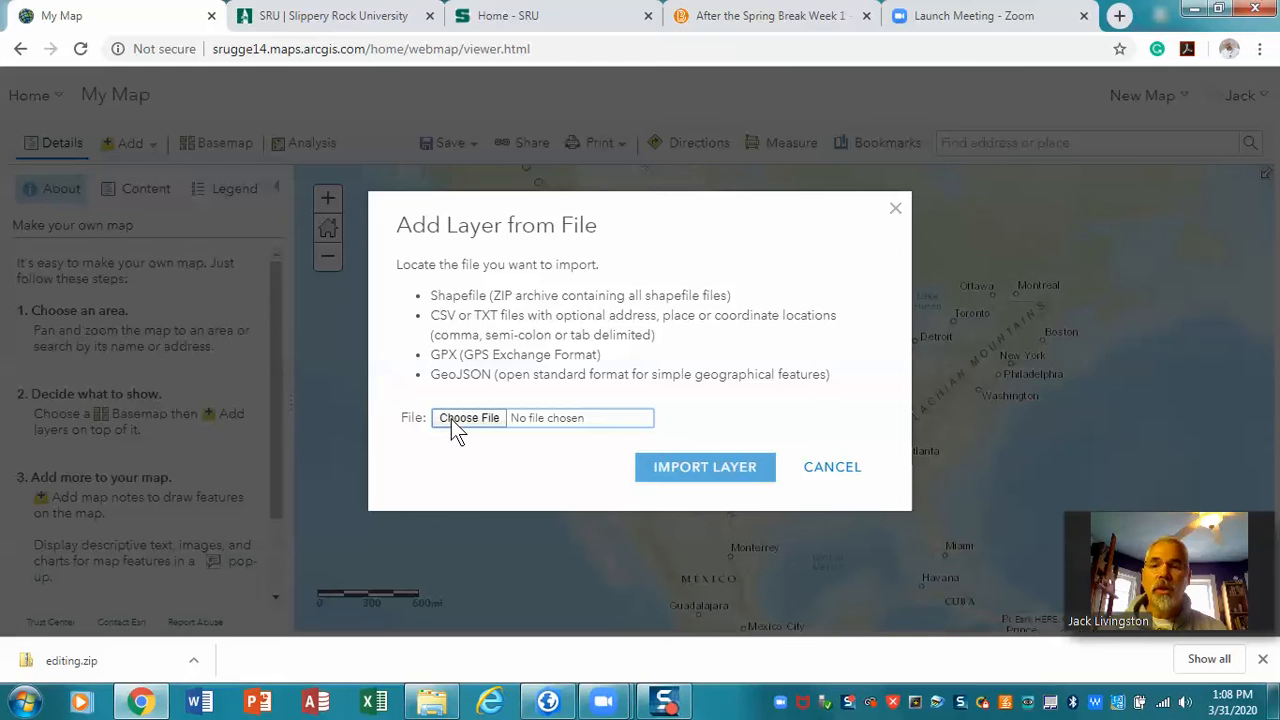
{"action": "left_click", "coordinate": [451, 419]}
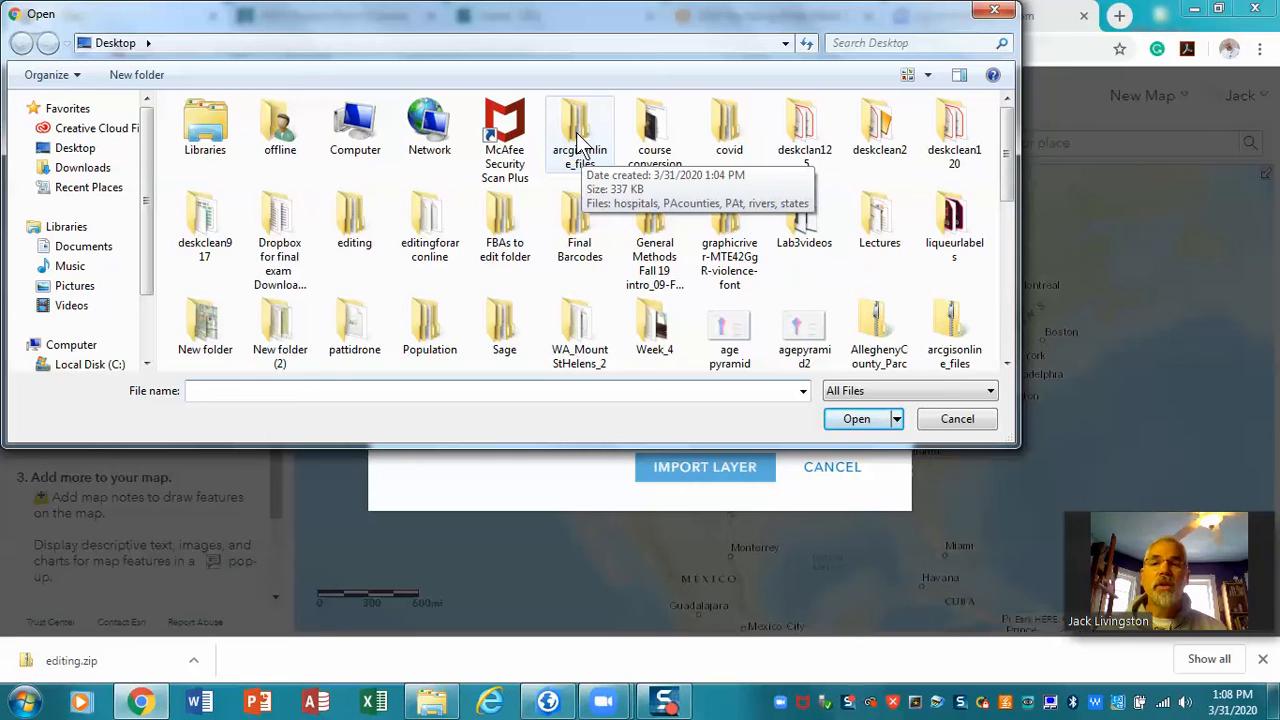
{"action": "double_click", "coordinate": [576, 138]}
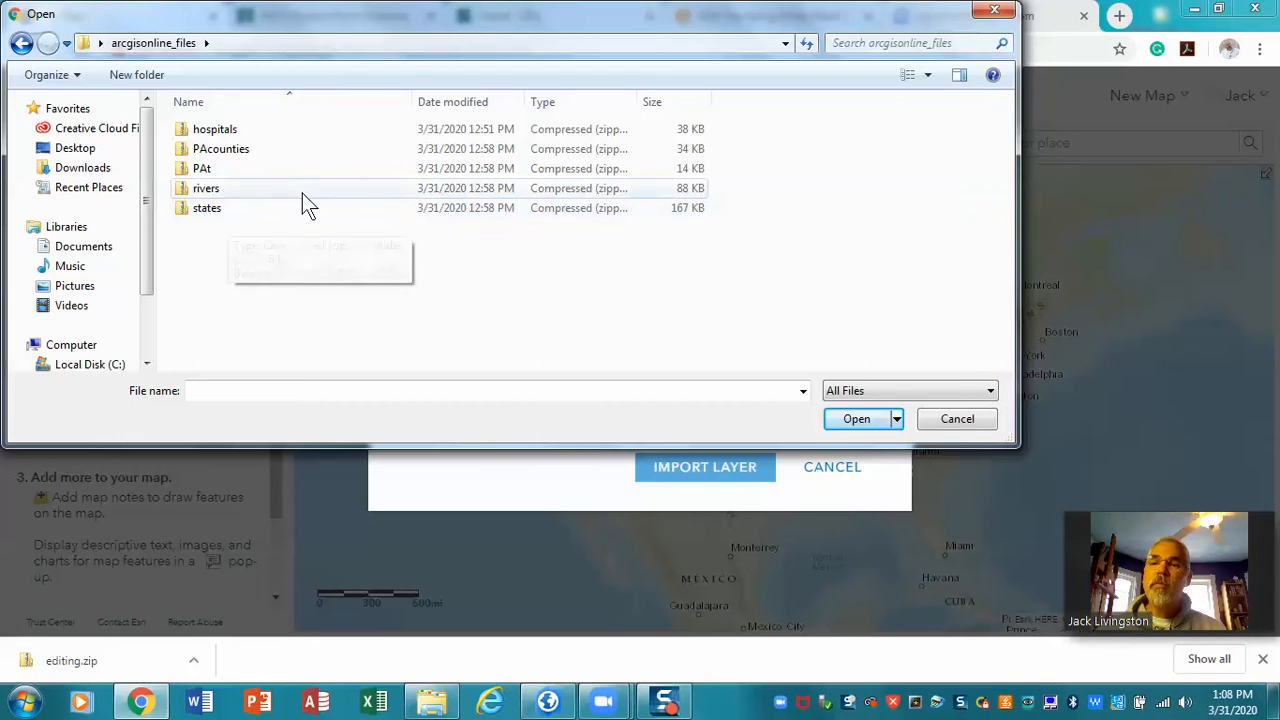
{"action": "left_click", "coordinate": [224, 154]}
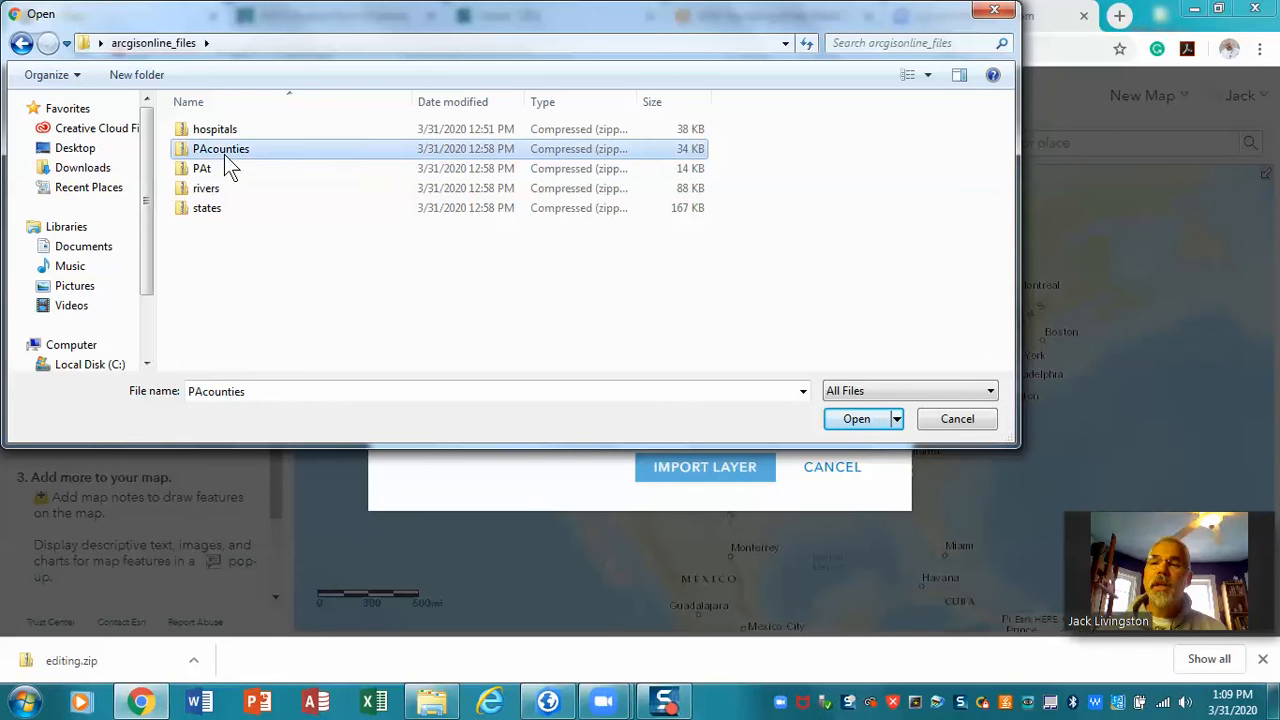
{"action": "left_click", "coordinate": [850, 419]}
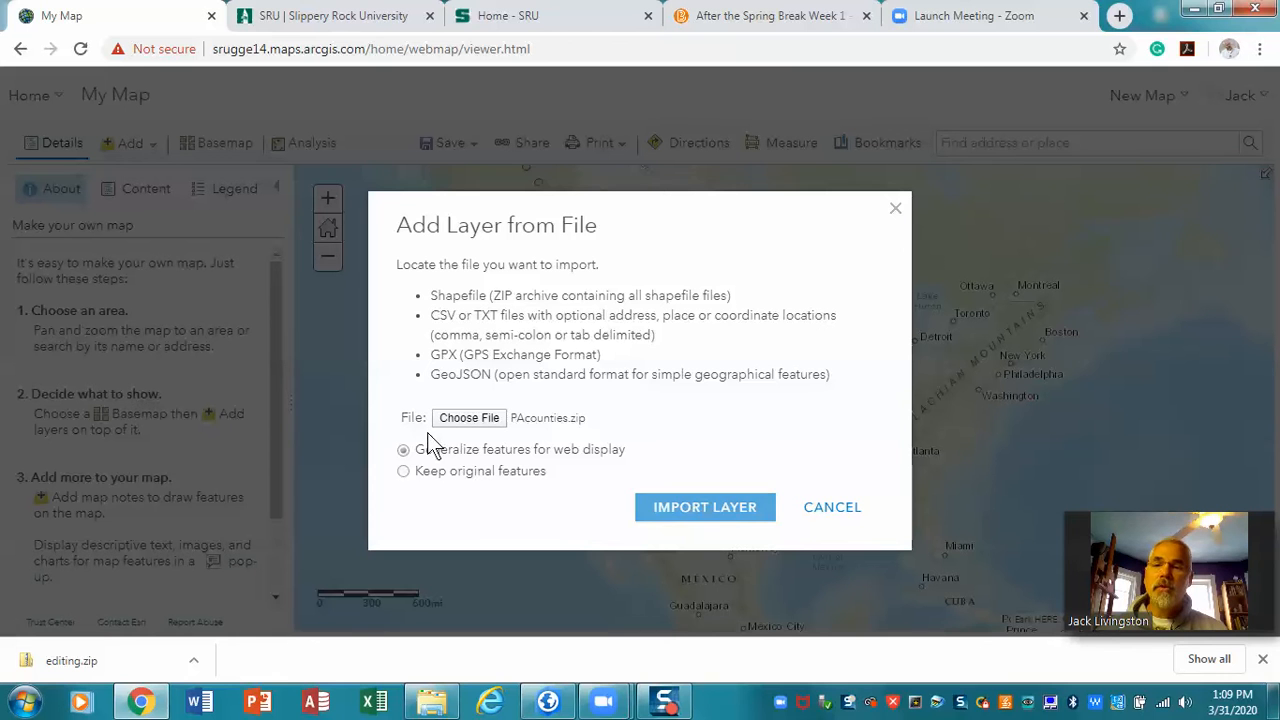
{"action": "left_click", "coordinate": [403, 472]}
{"action": "left_click", "coordinate": [676, 514]}
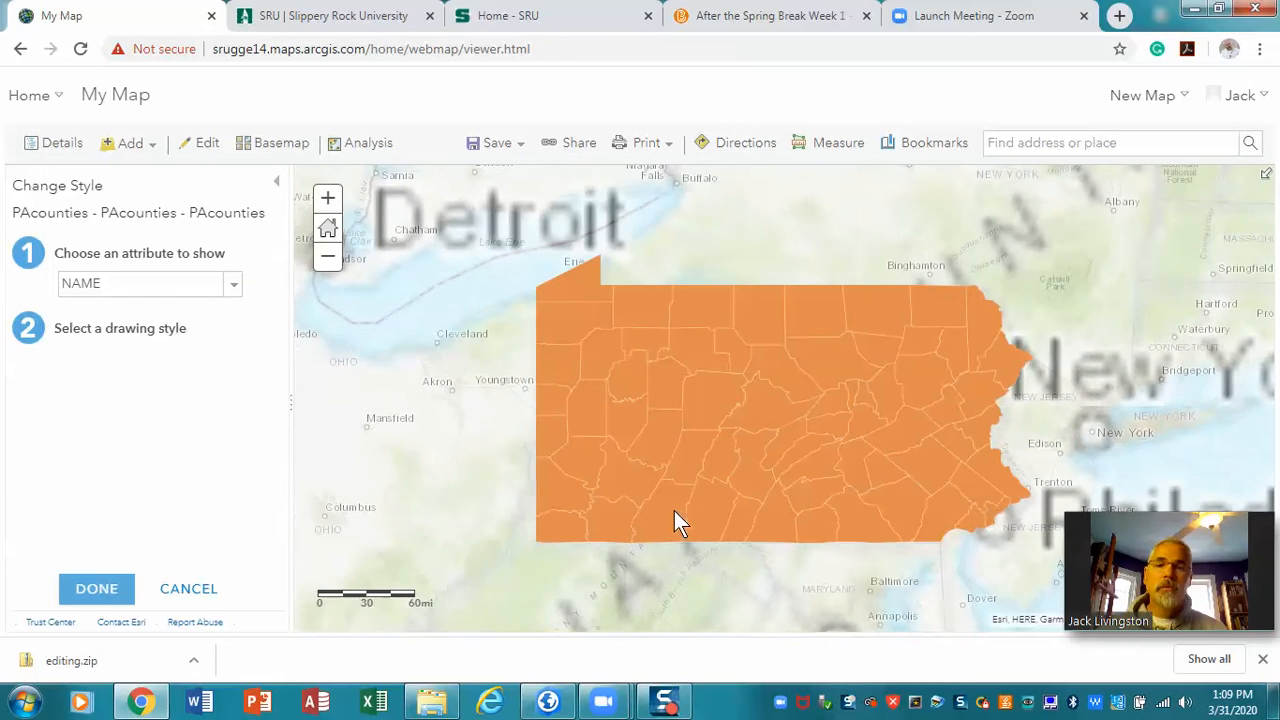
- Style the PAcounties layer to show location only with a single symbol, and finish the styling
{"action": "left_click", "coordinate": [150, 150]}
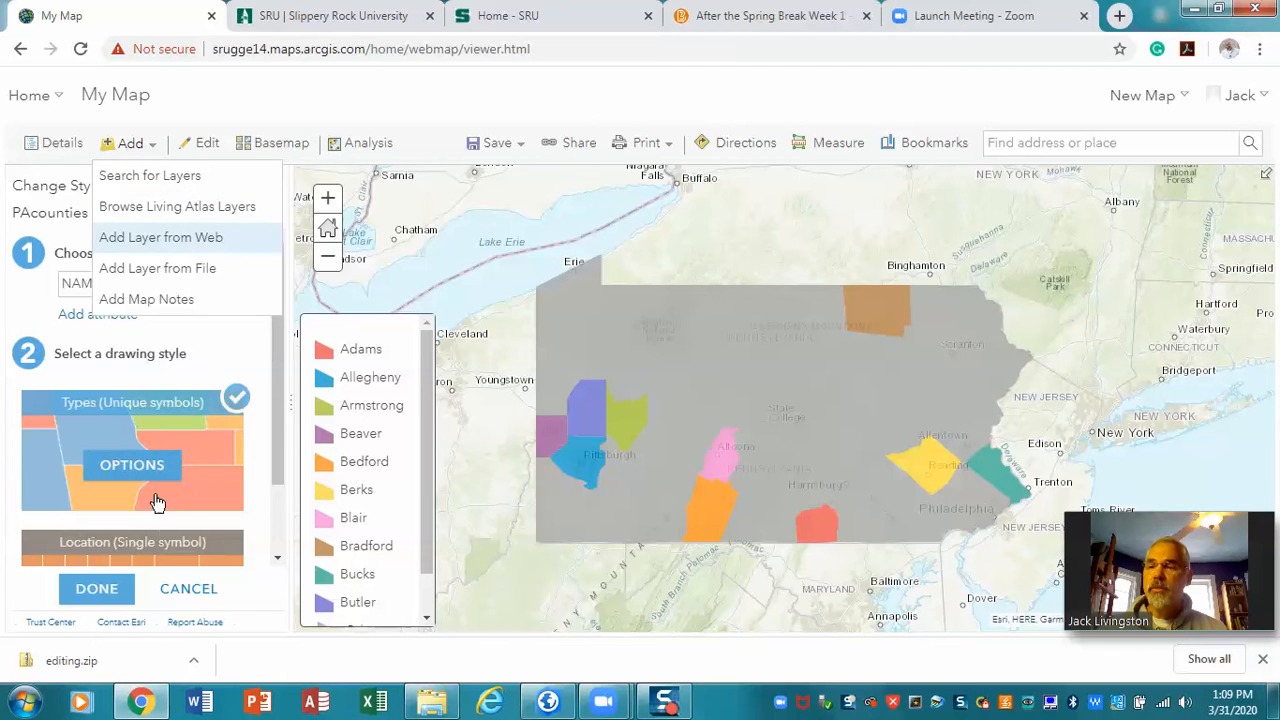
{"action": "left_click", "coordinate": [41, 325]}
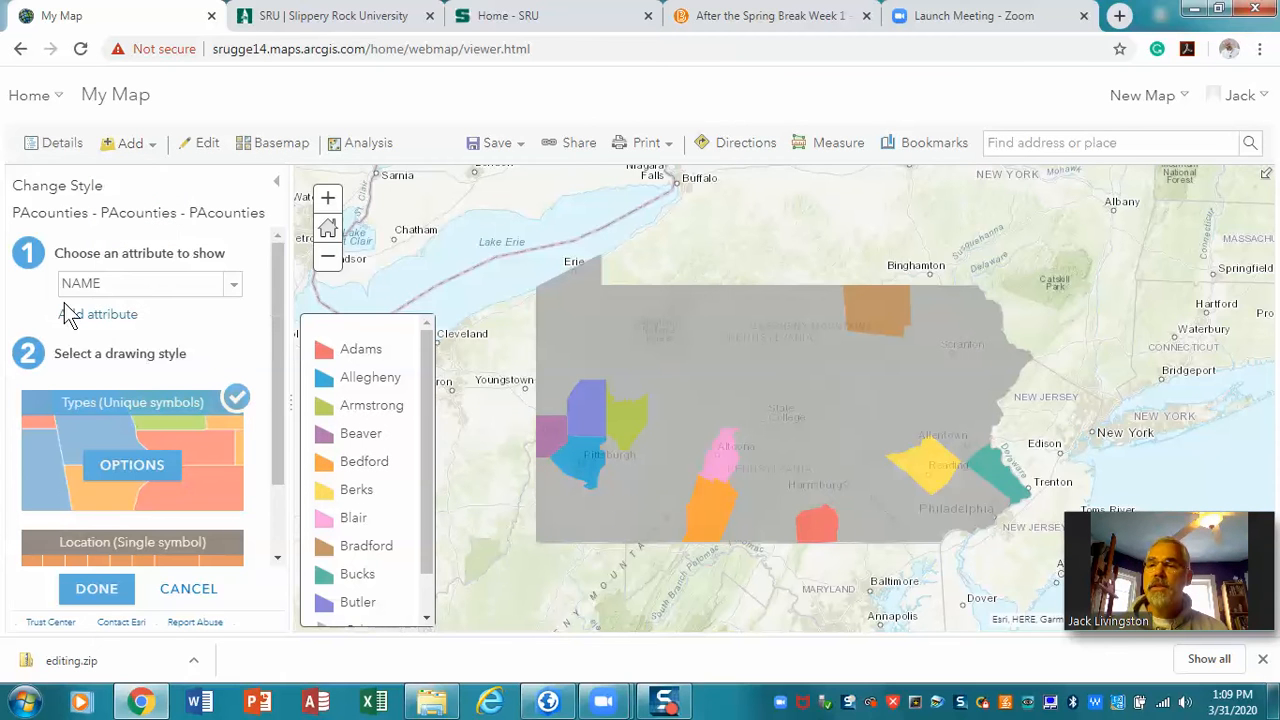
{"action": "left_click", "coordinate": [232, 285]}
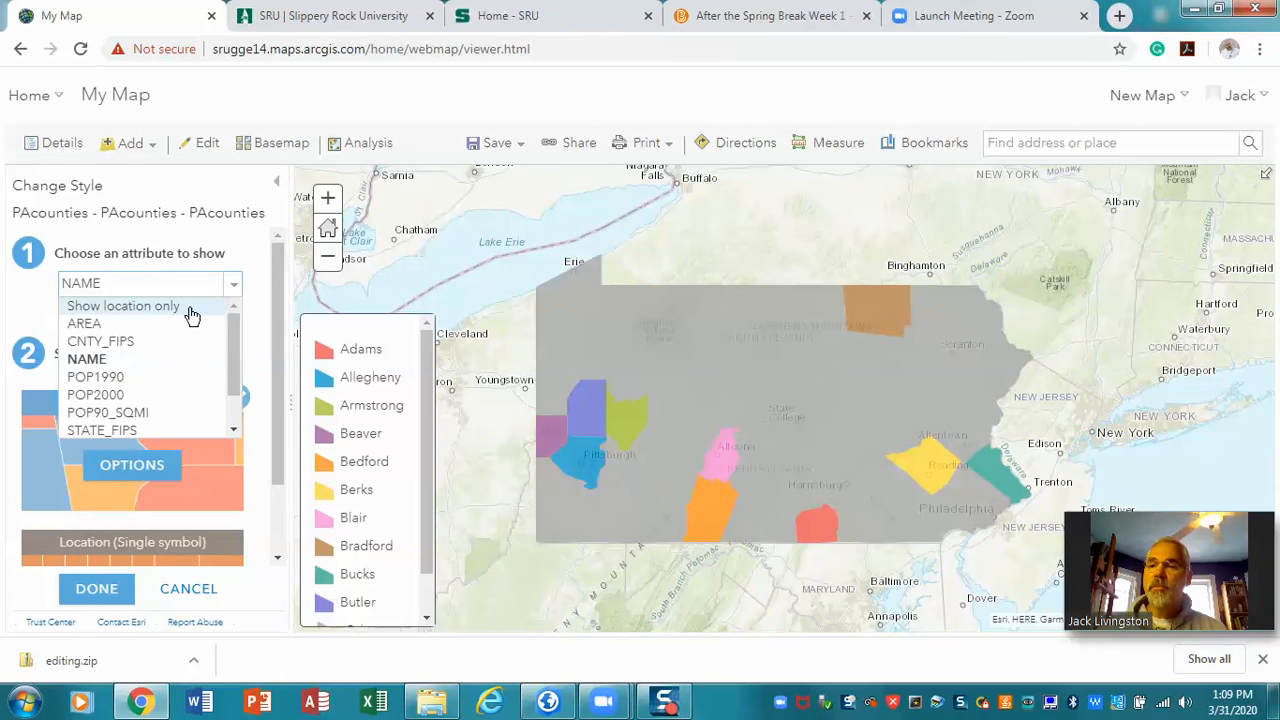
{"action": "left_click", "coordinate": [186, 308]}
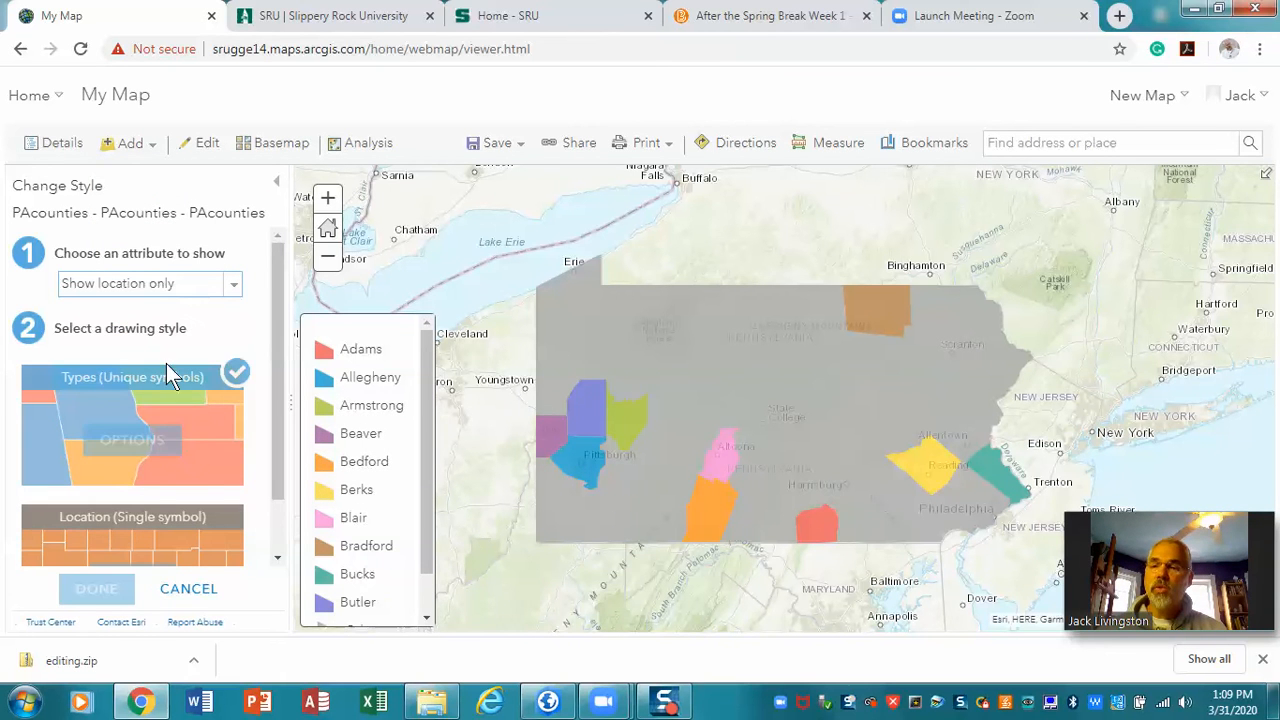
{"action": "left_click", "coordinate": [128, 558]}
{"action": "left_click", "coordinate": [97, 589]}
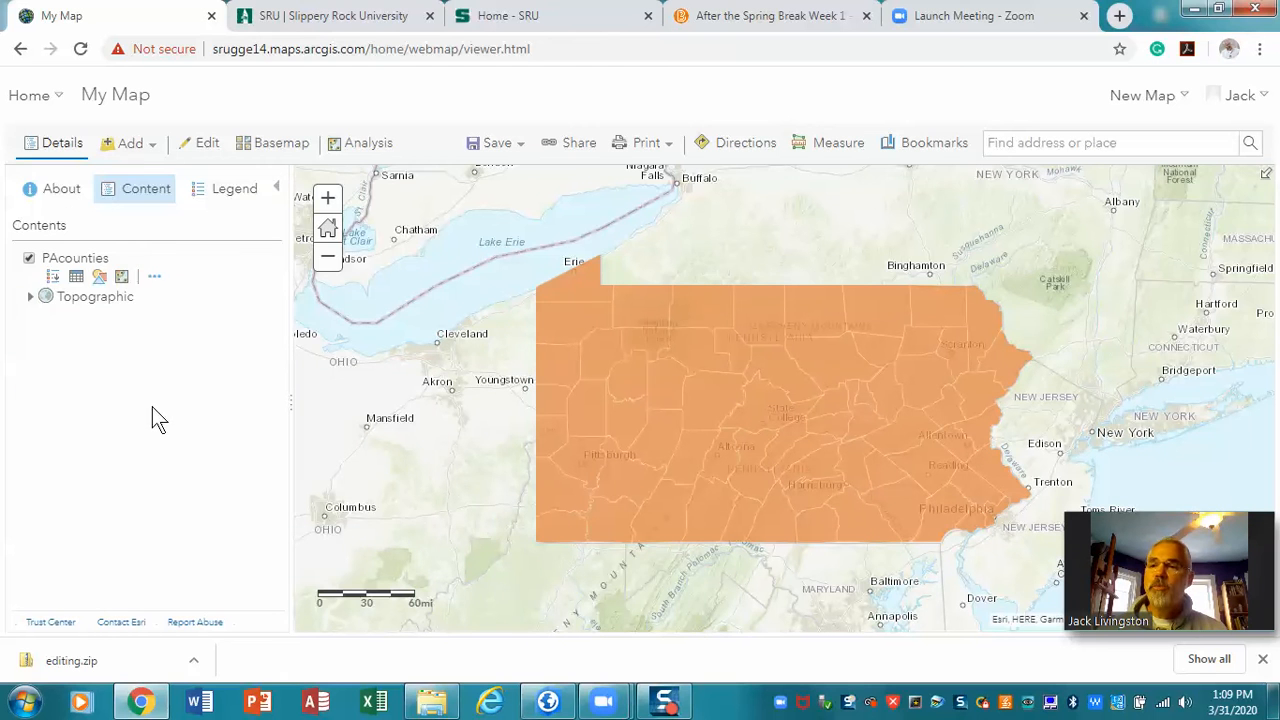
- Import the zipped rivers shapefile from the arcgisonline_files folder as a map layer
{"action": "left_click", "coordinate": [147, 155]}
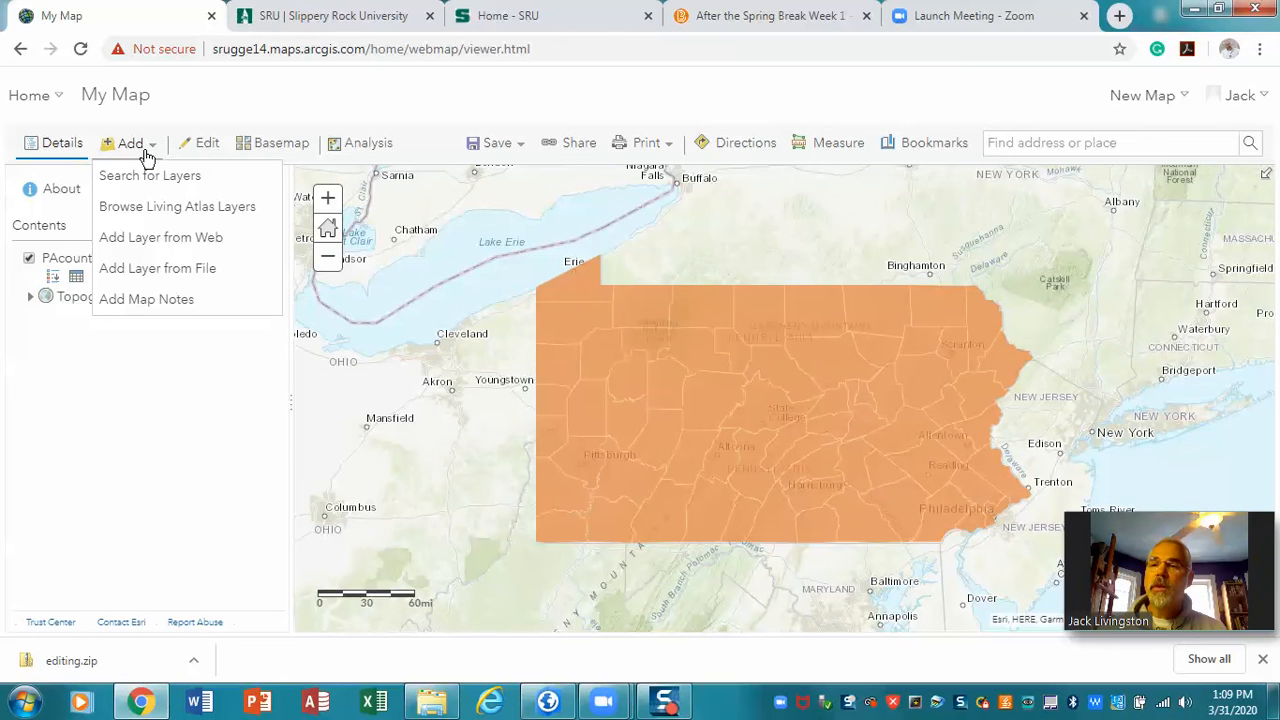
{"action": "left_click", "coordinate": [155, 270]}
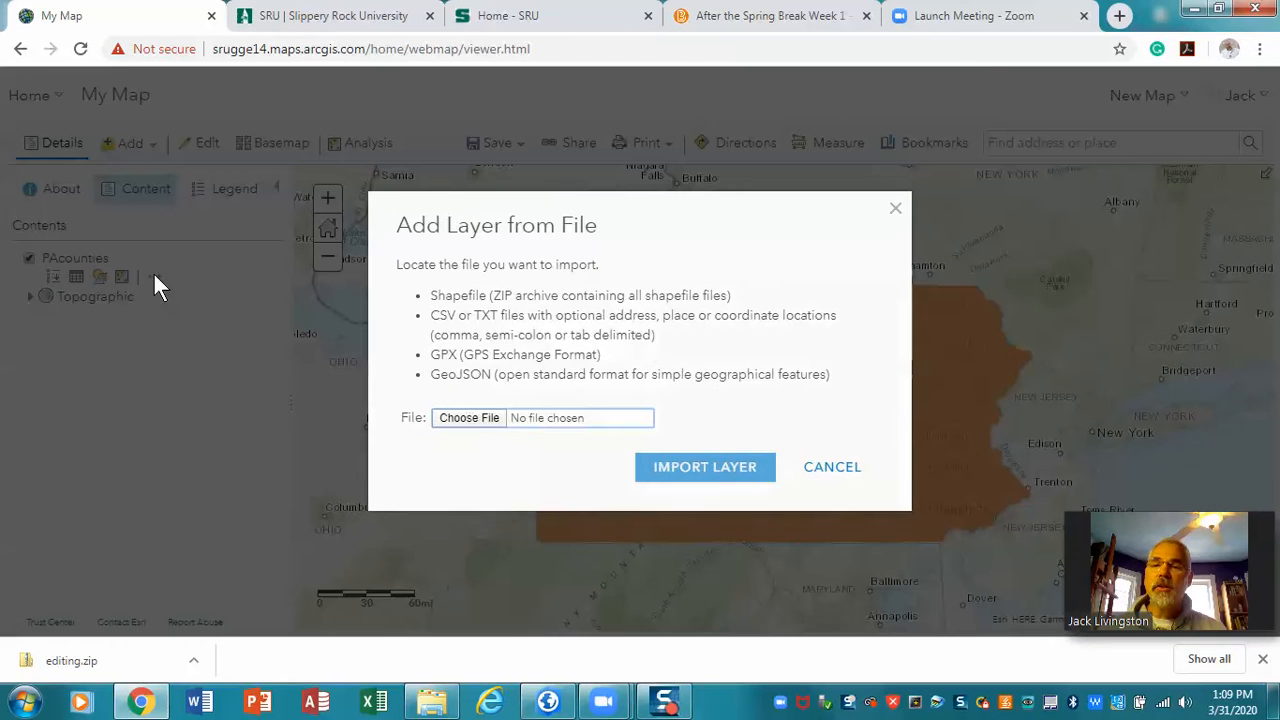
{"action": "left_click", "coordinate": [469, 420]}
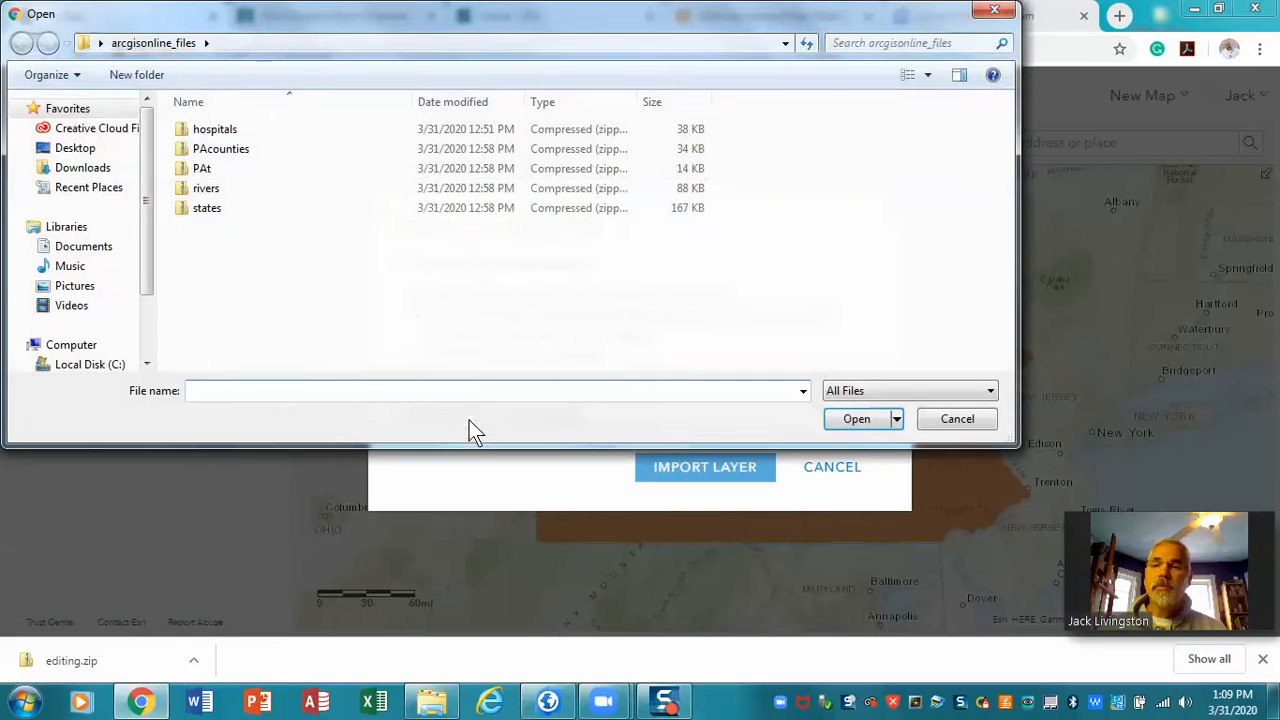
{"action": "left_click", "coordinate": [207, 169]}
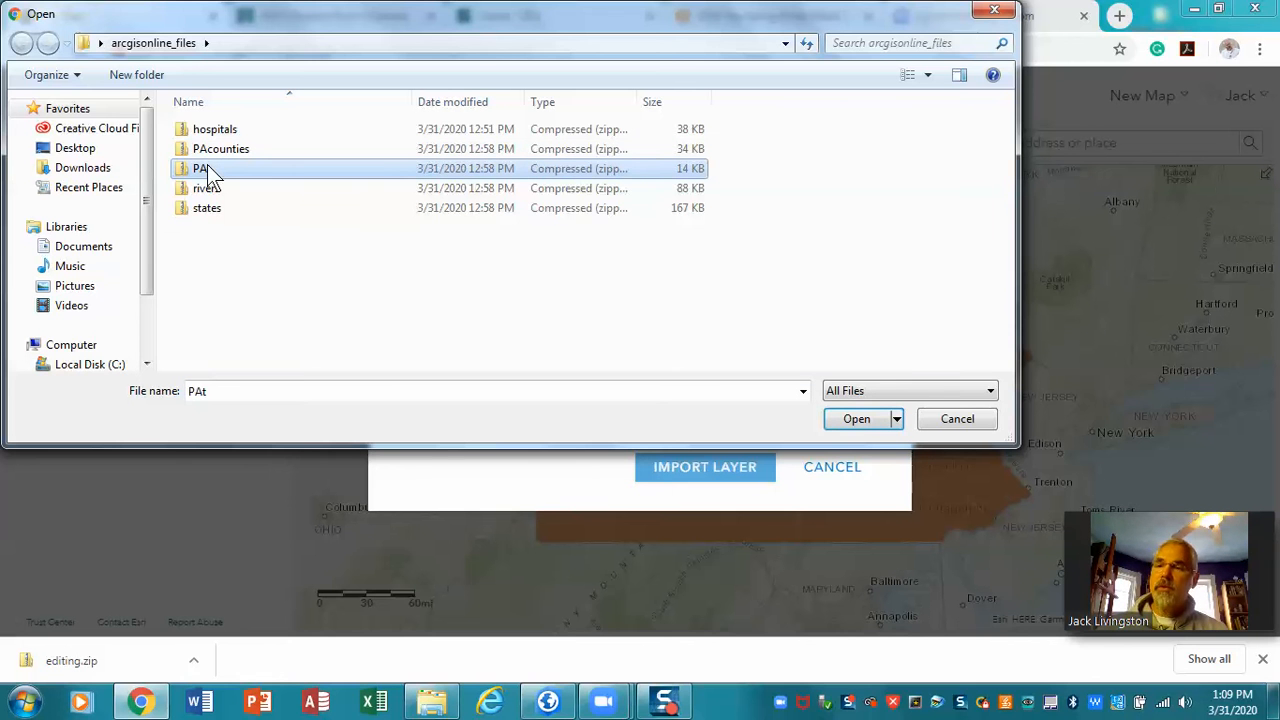
{"action": "left_click", "coordinate": [207, 210]}
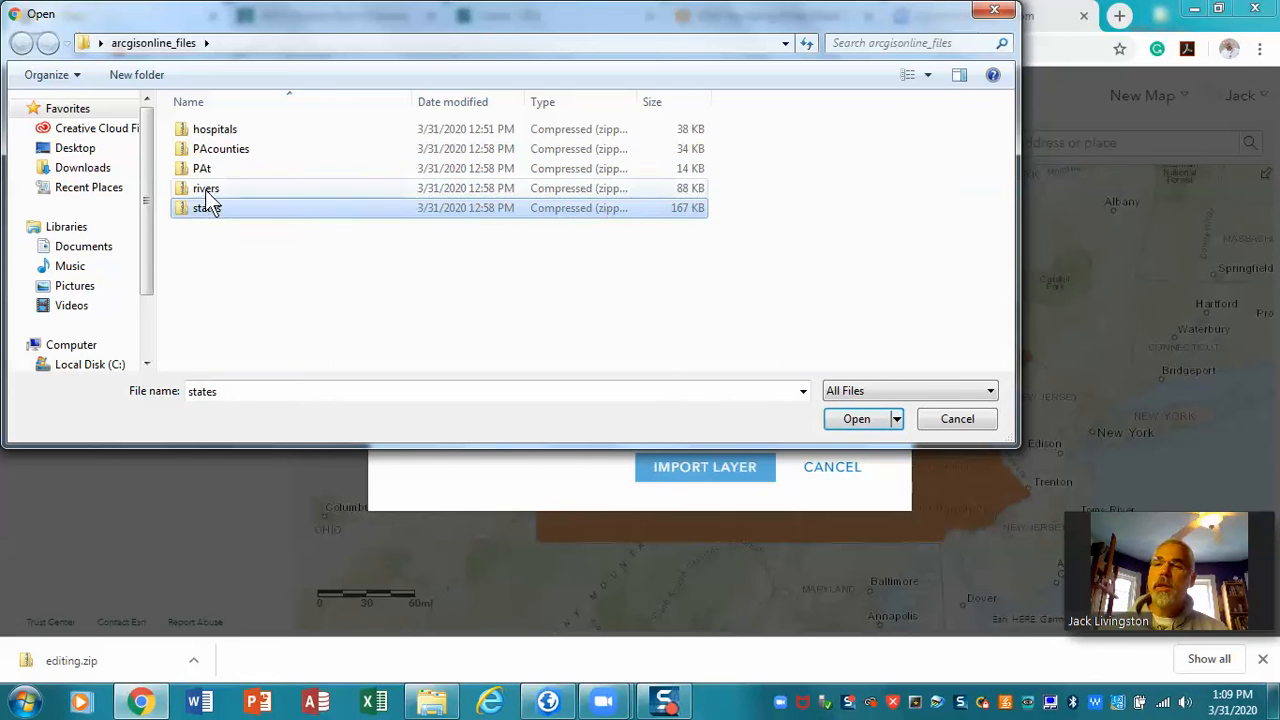
{"action": "left_click", "coordinate": [205, 190]}
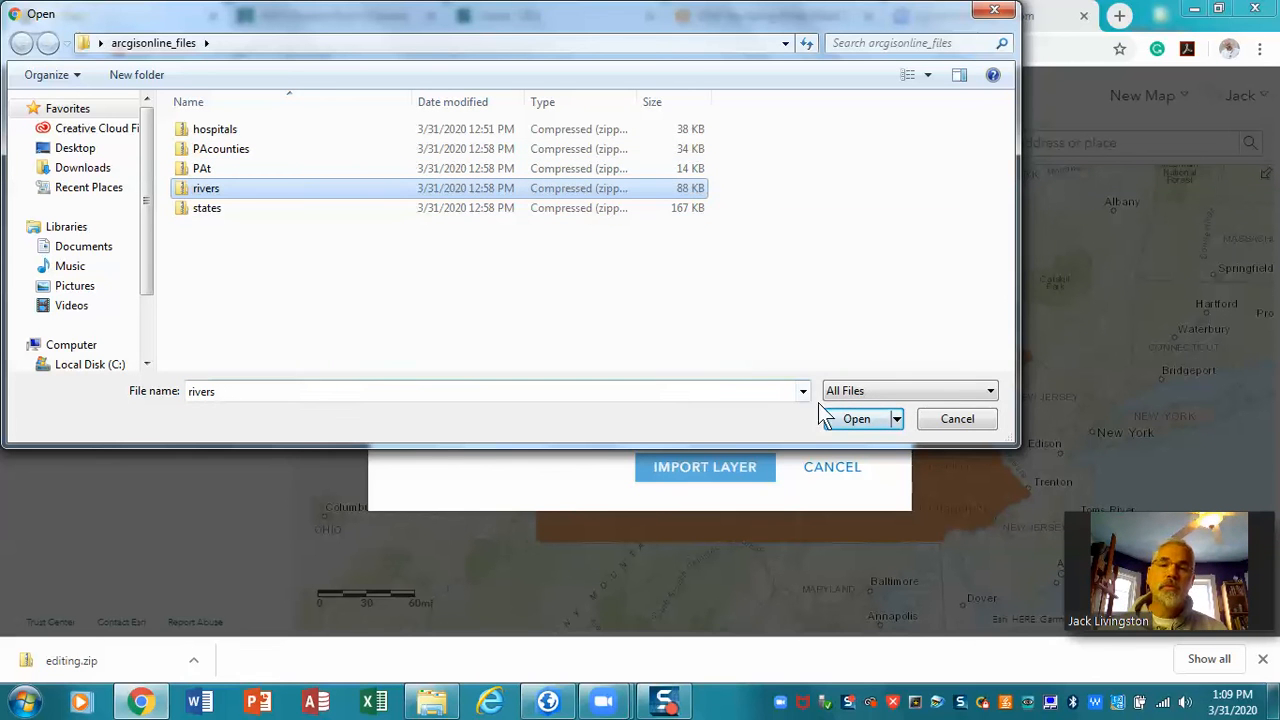
{"action": "left_click", "coordinate": [845, 419]}
{"action": "left_click", "coordinate": [746, 500]}
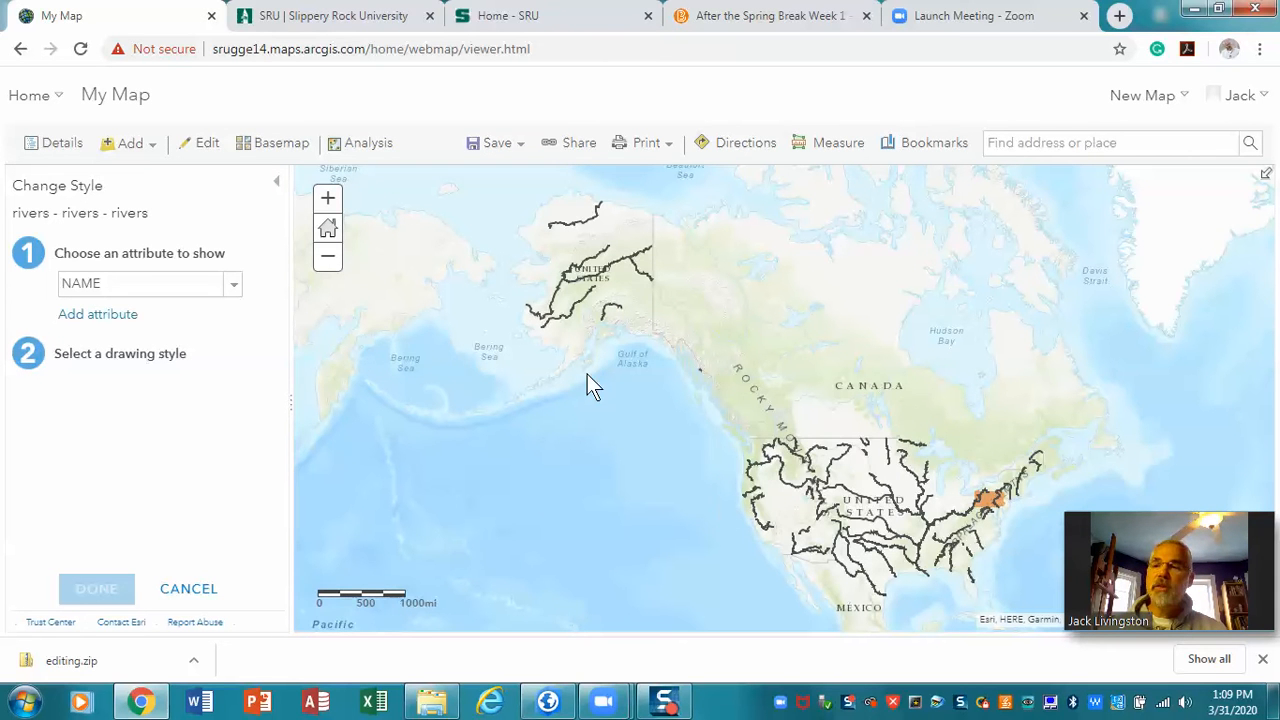
- Set the rivers layer's style to show location only instead of an attribute
{"action": "left_click", "coordinate": [138, 148]}
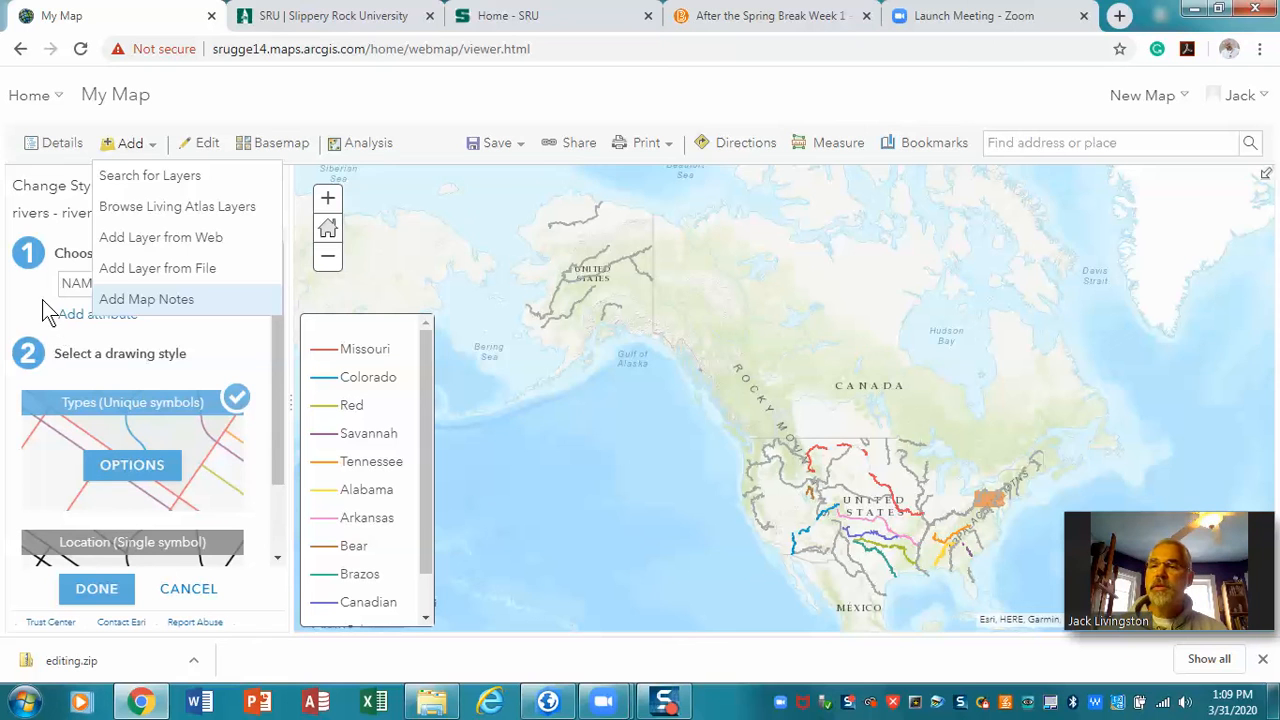
{"action": "left_click", "coordinate": [233, 285]}
{"action": "left_click", "coordinate": [200, 304]}
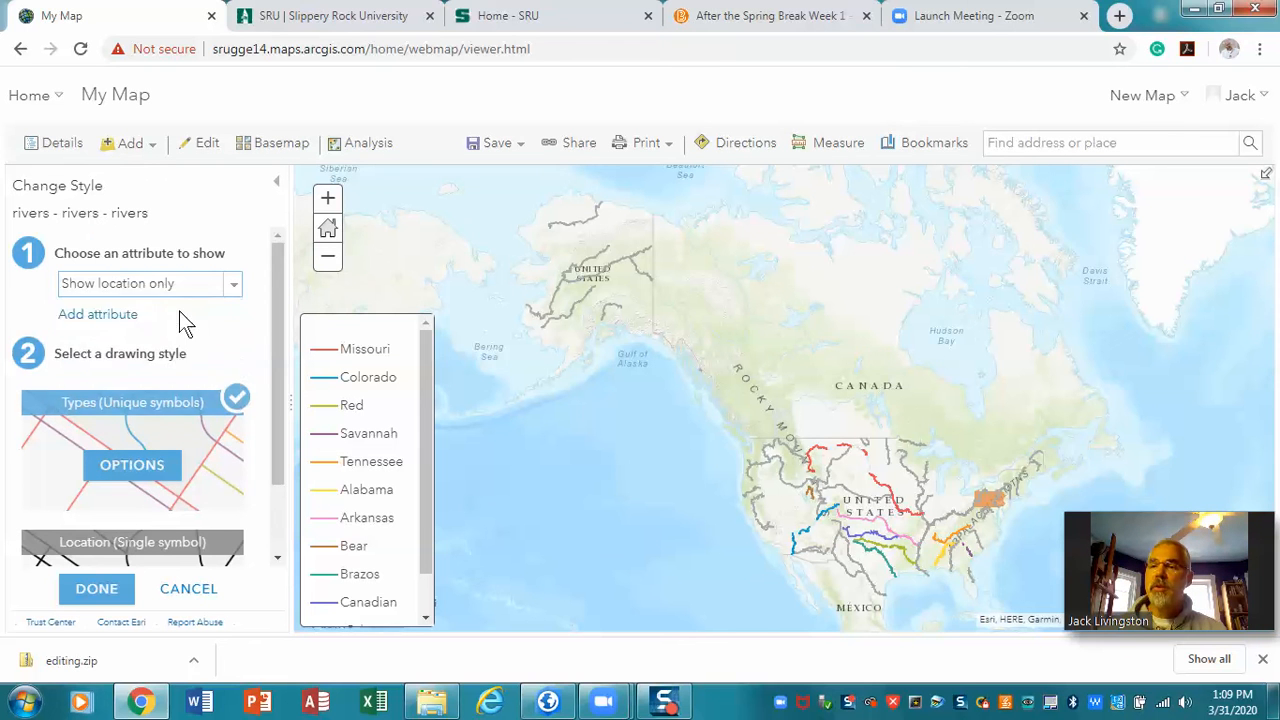
{"action": "left_click", "coordinate": [116, 591]}
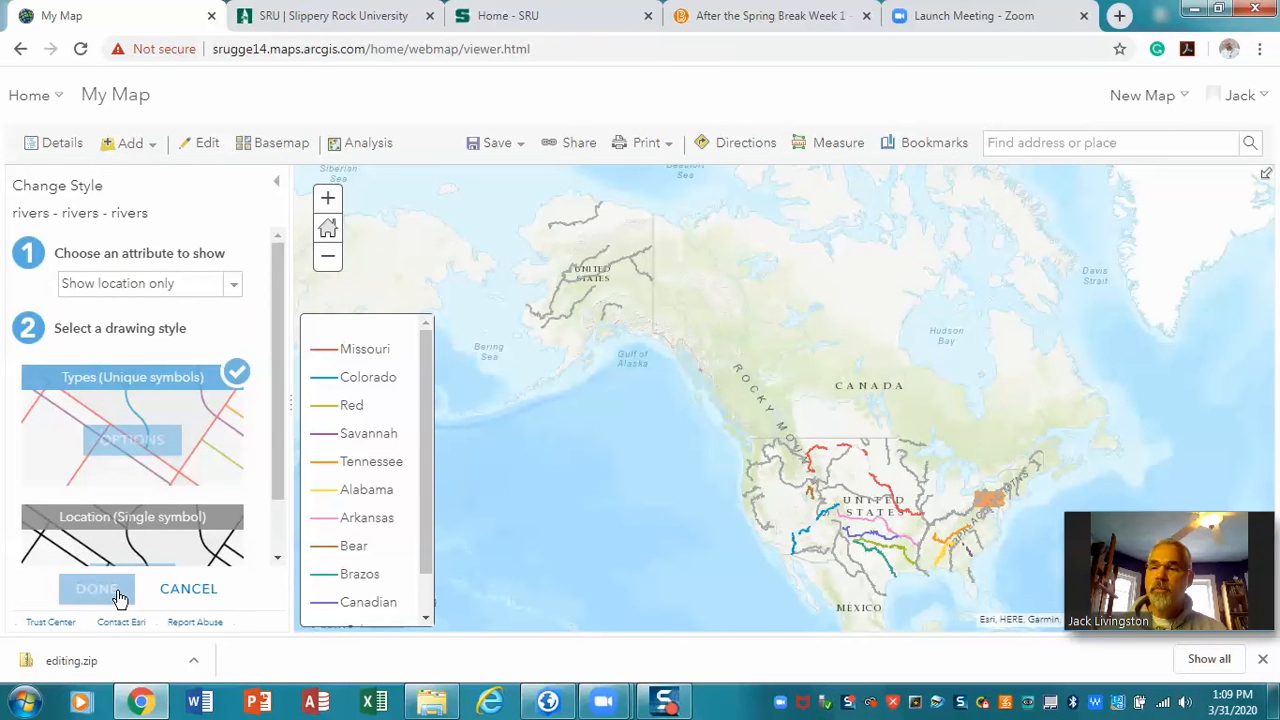
- Import the zipped hospitals shapefile from the arcgisonline_files folder as a map layer, keeping original features
{"action": "left_click", "coordinate": [152, 150]}
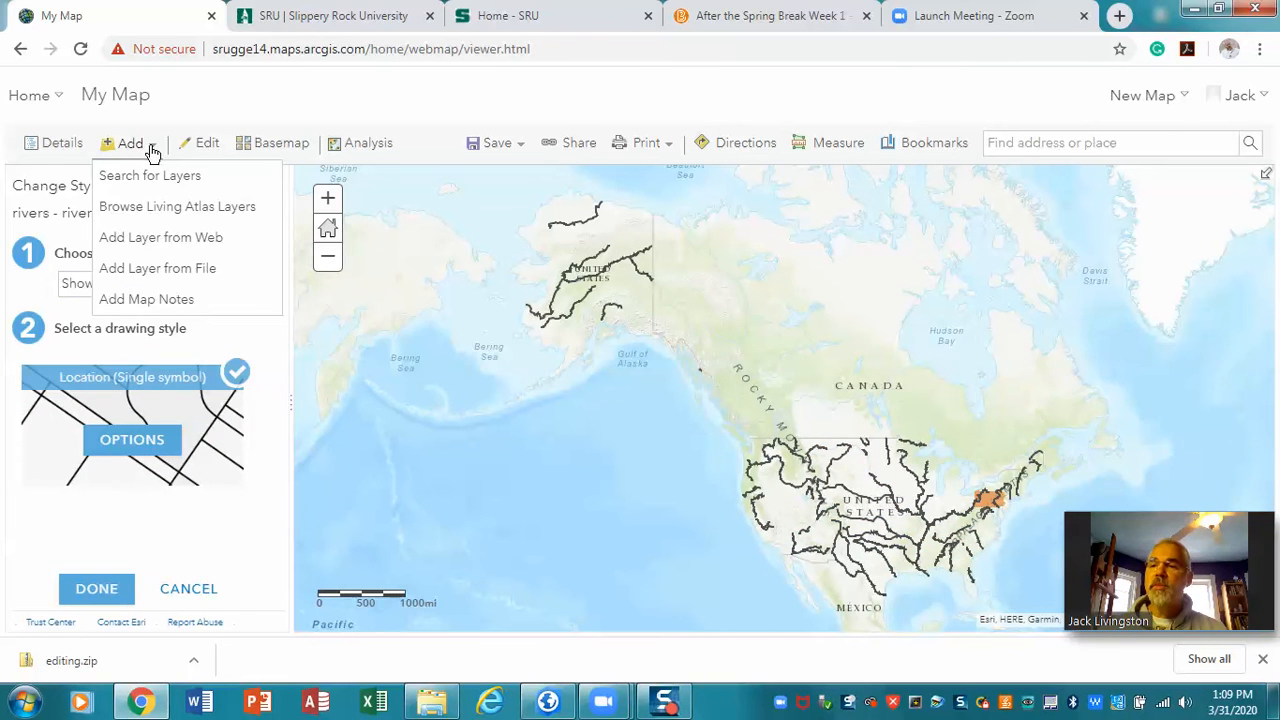
{"action": "left_click", "coordinate": [158, 272]}
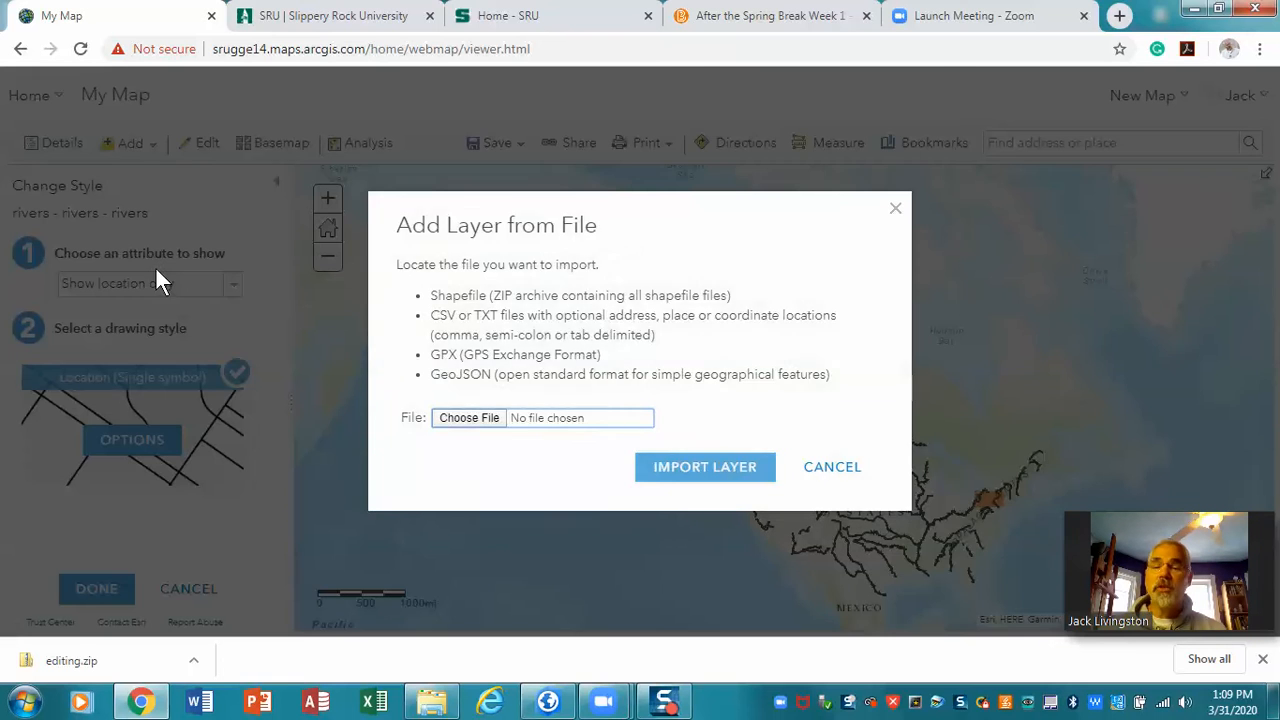
{"action": "left_click", "coordinate": [455, 416]}
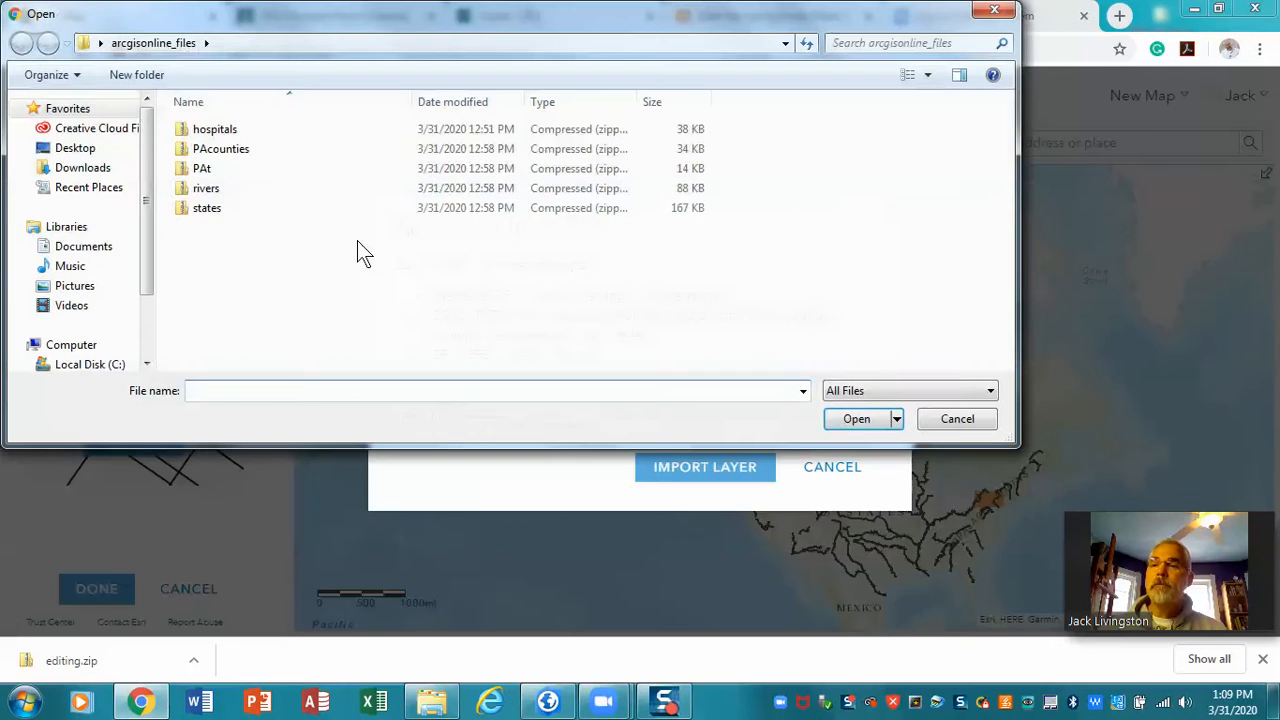
{"action": "left_click", "coordinate": [215, 132]}
{"action": "left_click", "coordinate": [852, 426]}
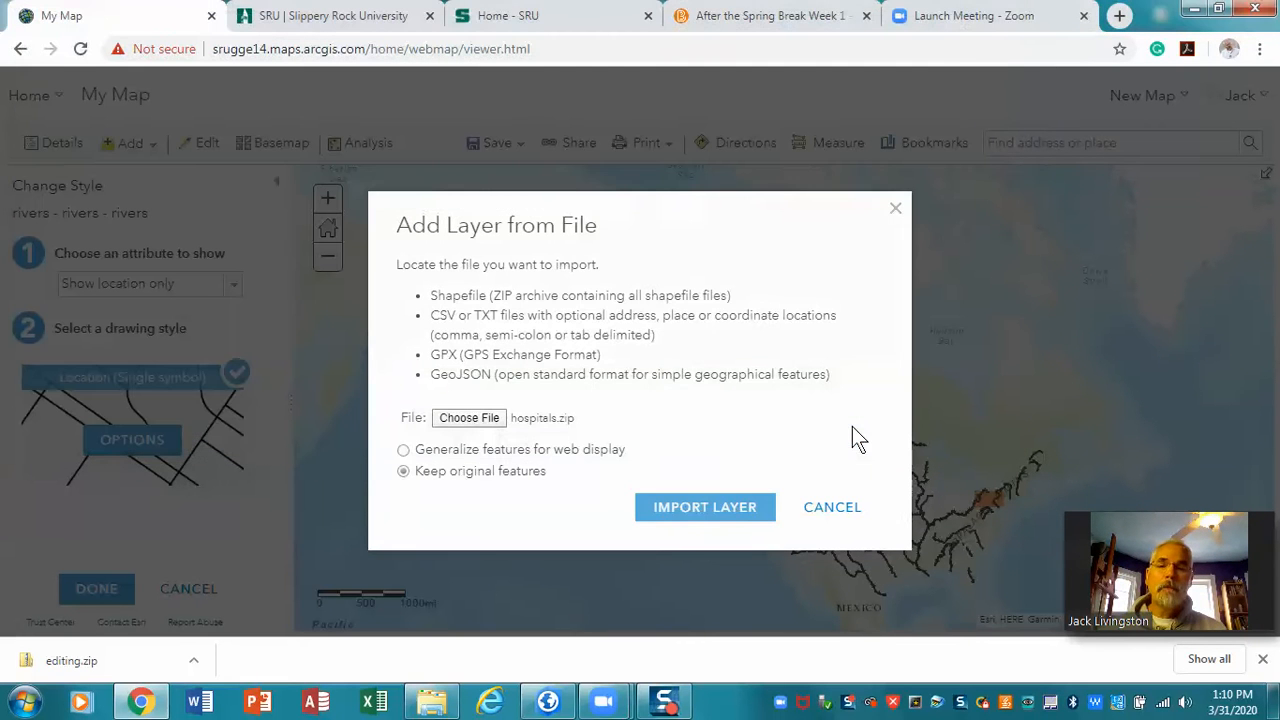
{"action": "left_click", "coordinate": [718, 507]}
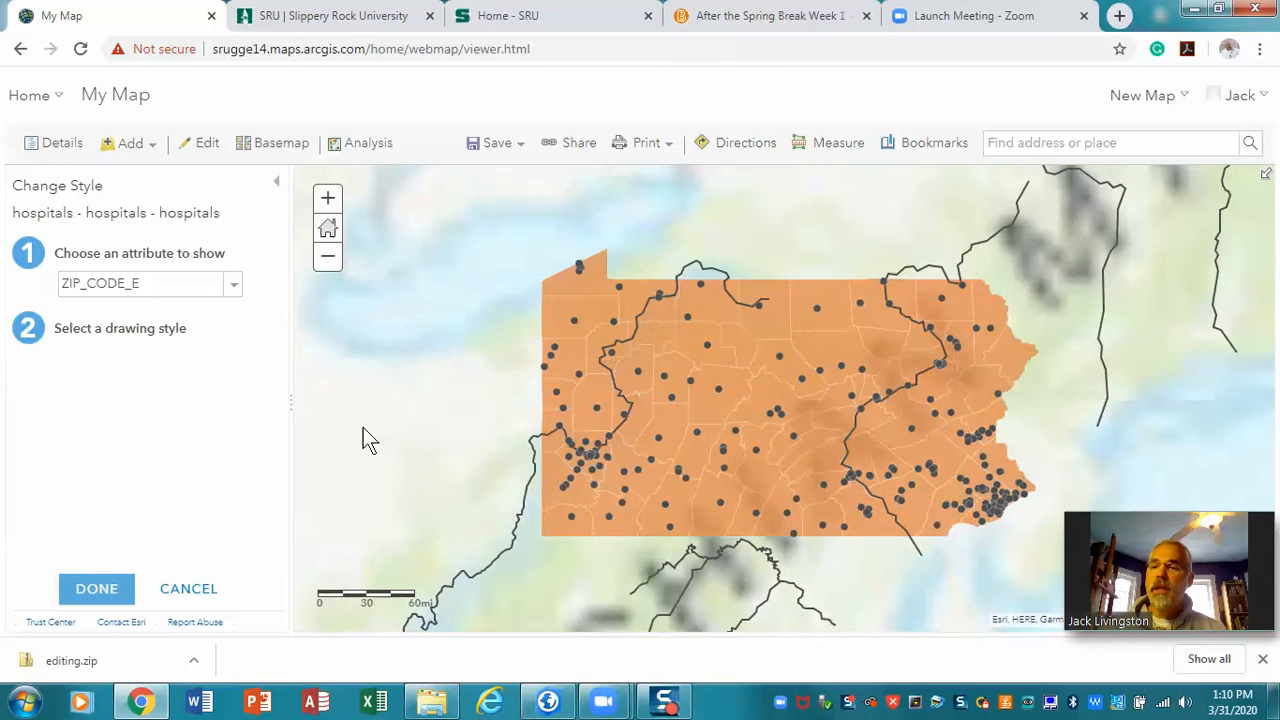
- Style the hospitals layer to show location only with a single symbol, and finish the styling
{"action": "left_click", "coordinate": [234, 284]}
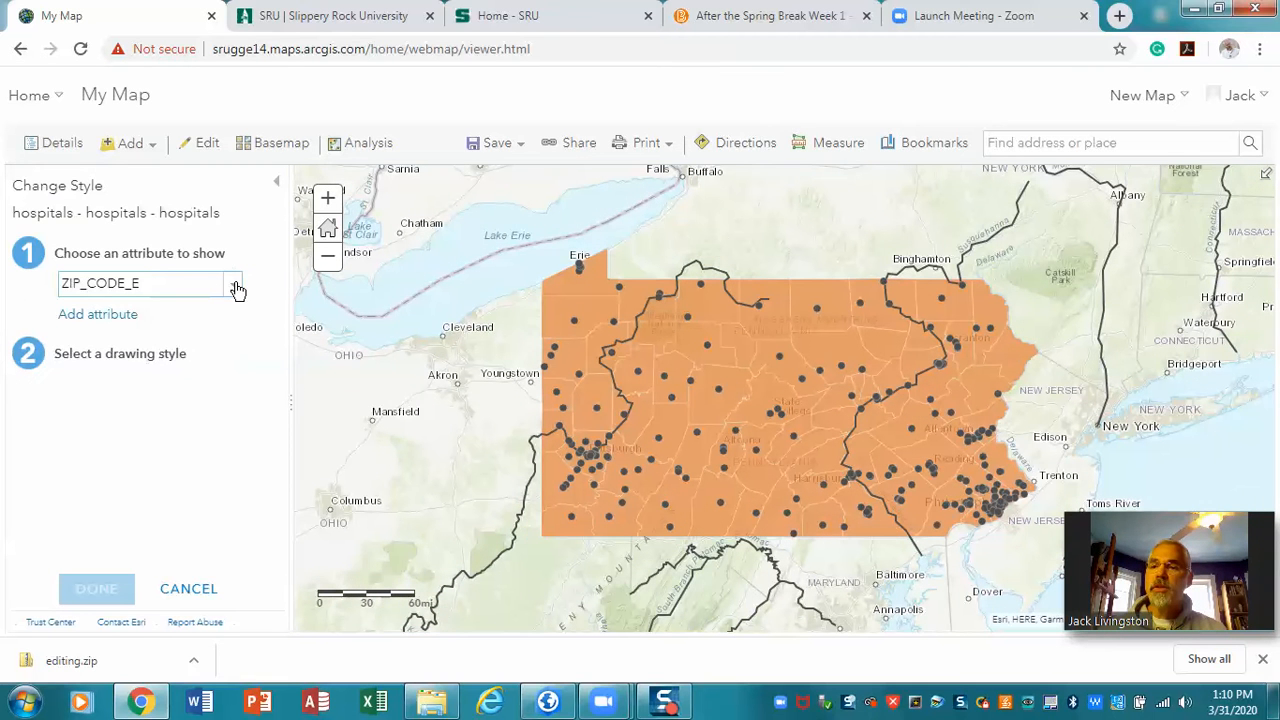
{"action": "left_click_drag", "start_coordinate": [226, 385], "coordinate": [228, 303]}
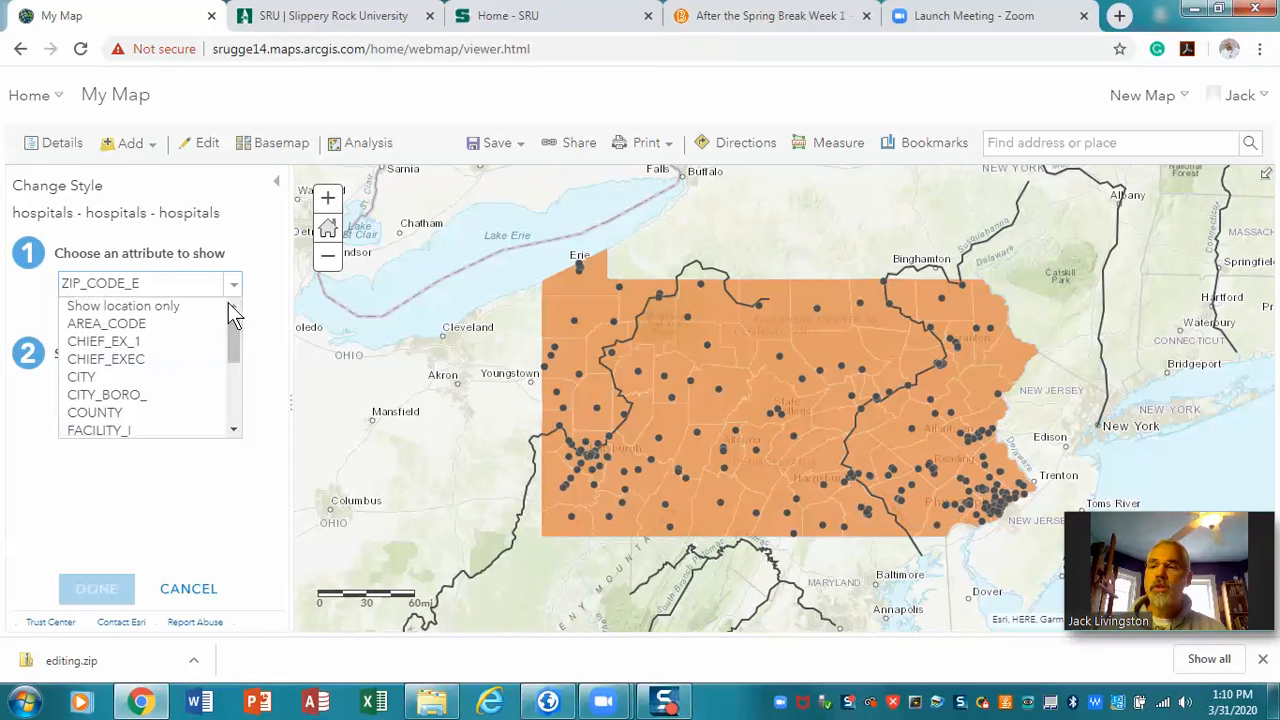
{"action": "left_click", "coordinate": [168, 305]}
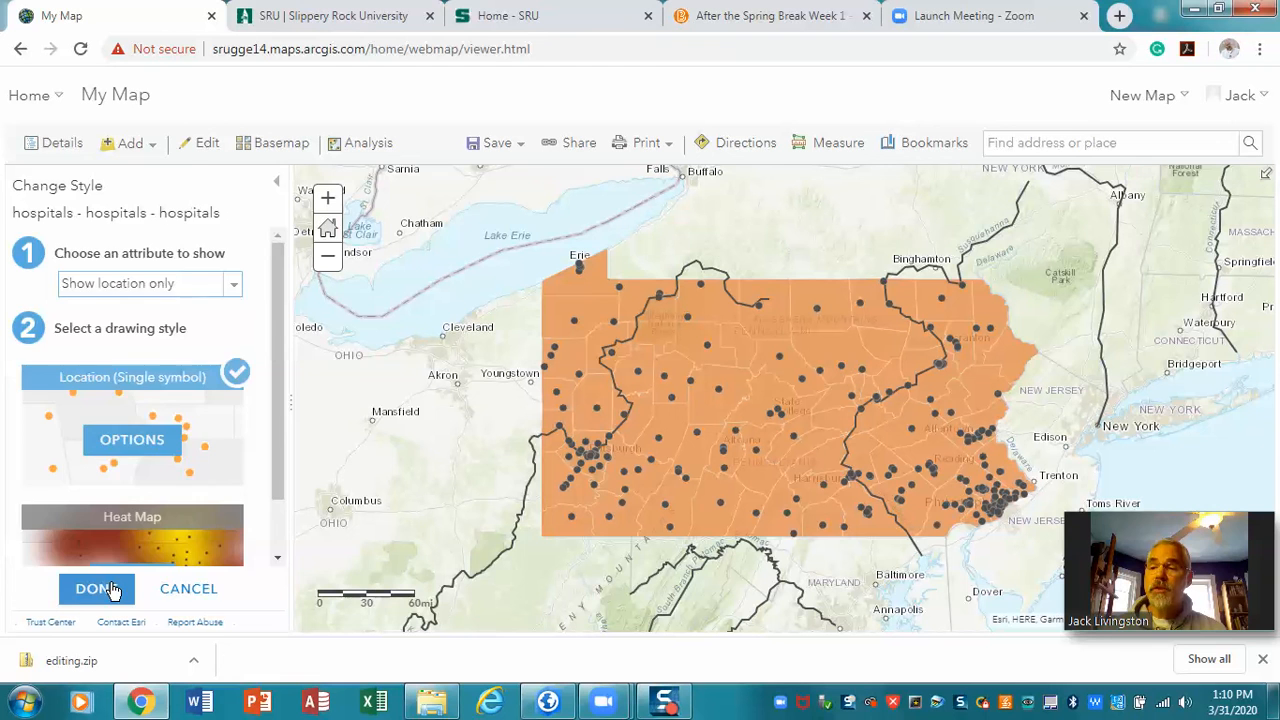
{"action": "left_click", "coordinate": [113, 590]}
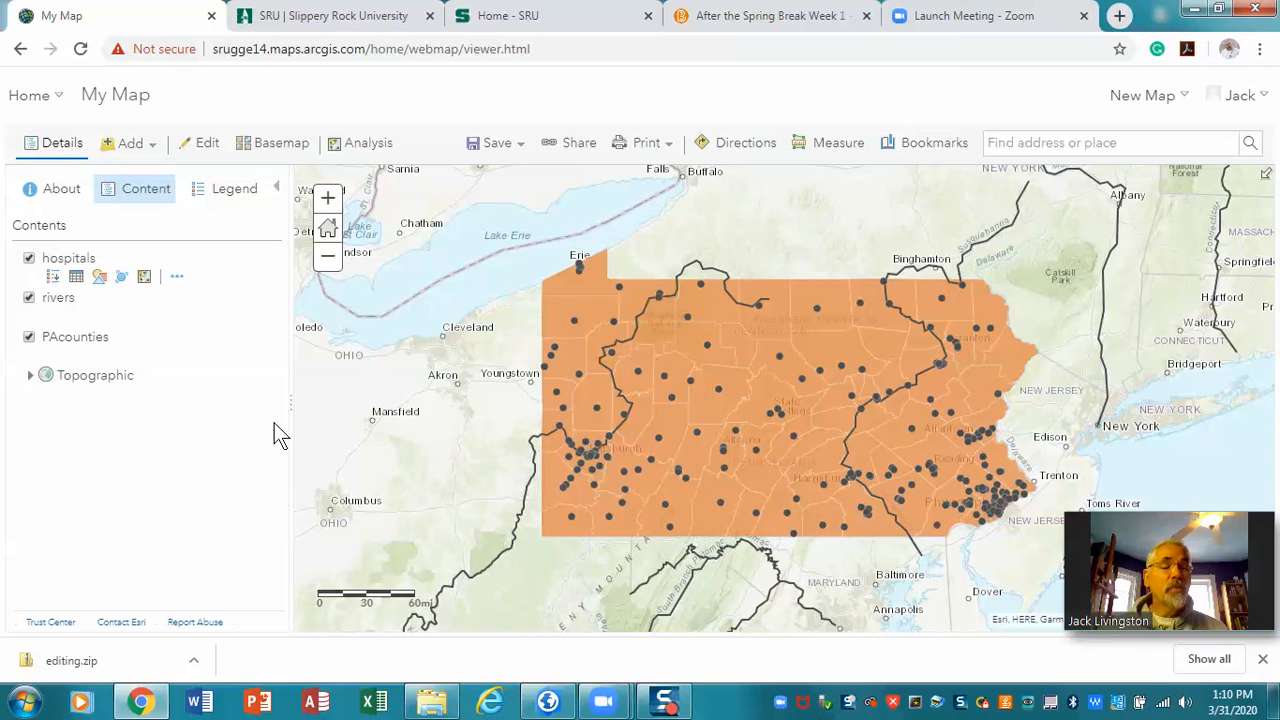
- Examine the new-feature editing templates for the hospitals, rivers and PAcounties layers, and return to the layer contents
{"action": "left_click", "coordinate": [203, 147]}
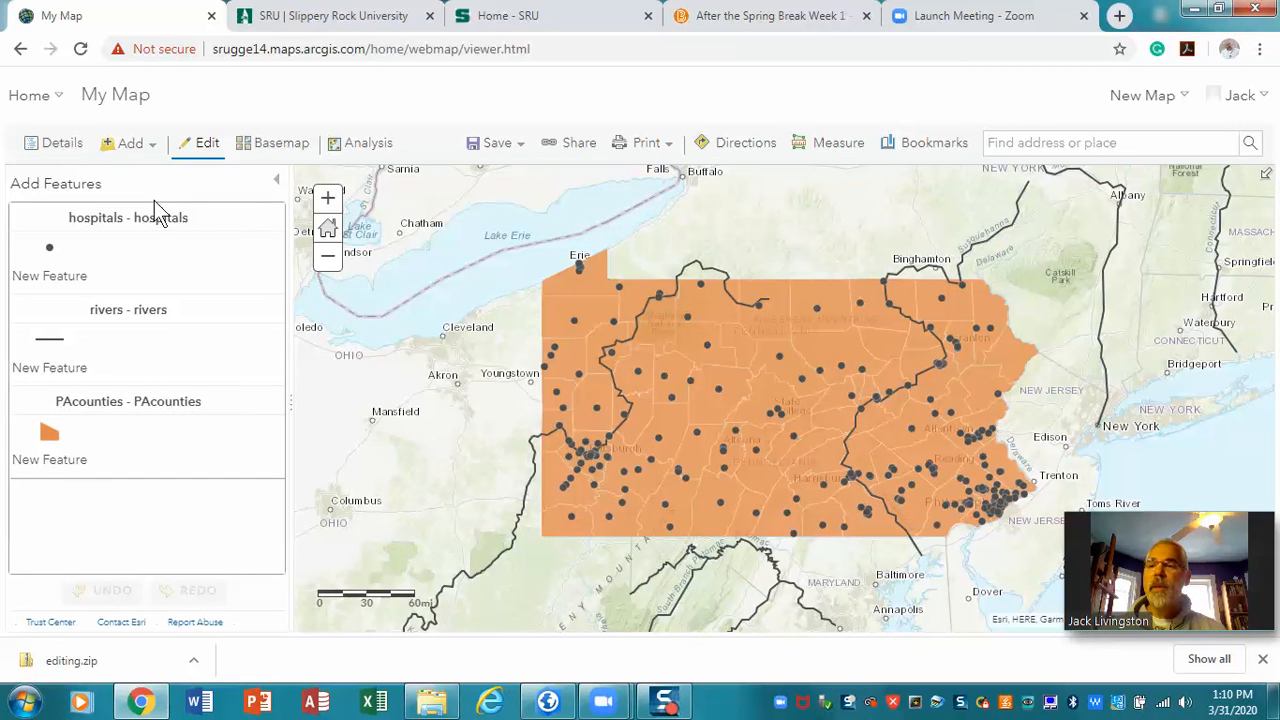
{"action": "left_click", "coordinate": [57, 263]}
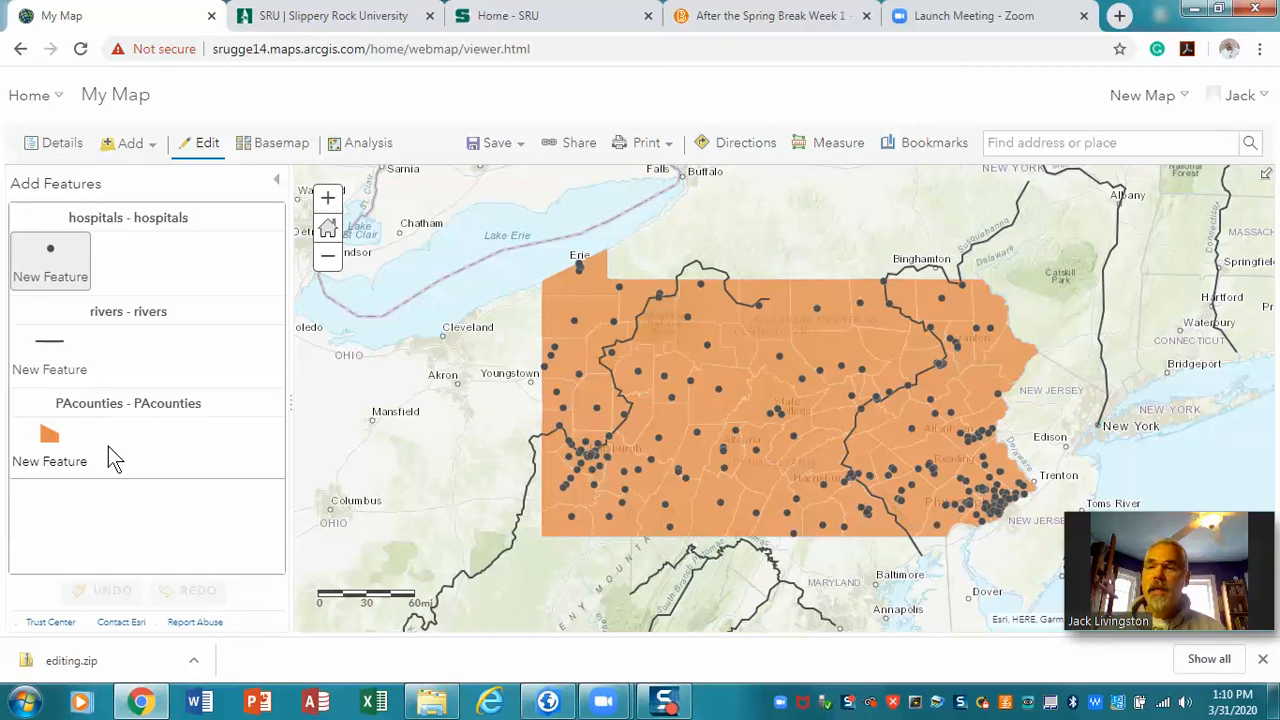
{"action": "left_click", "coordinate": [58, 440]}
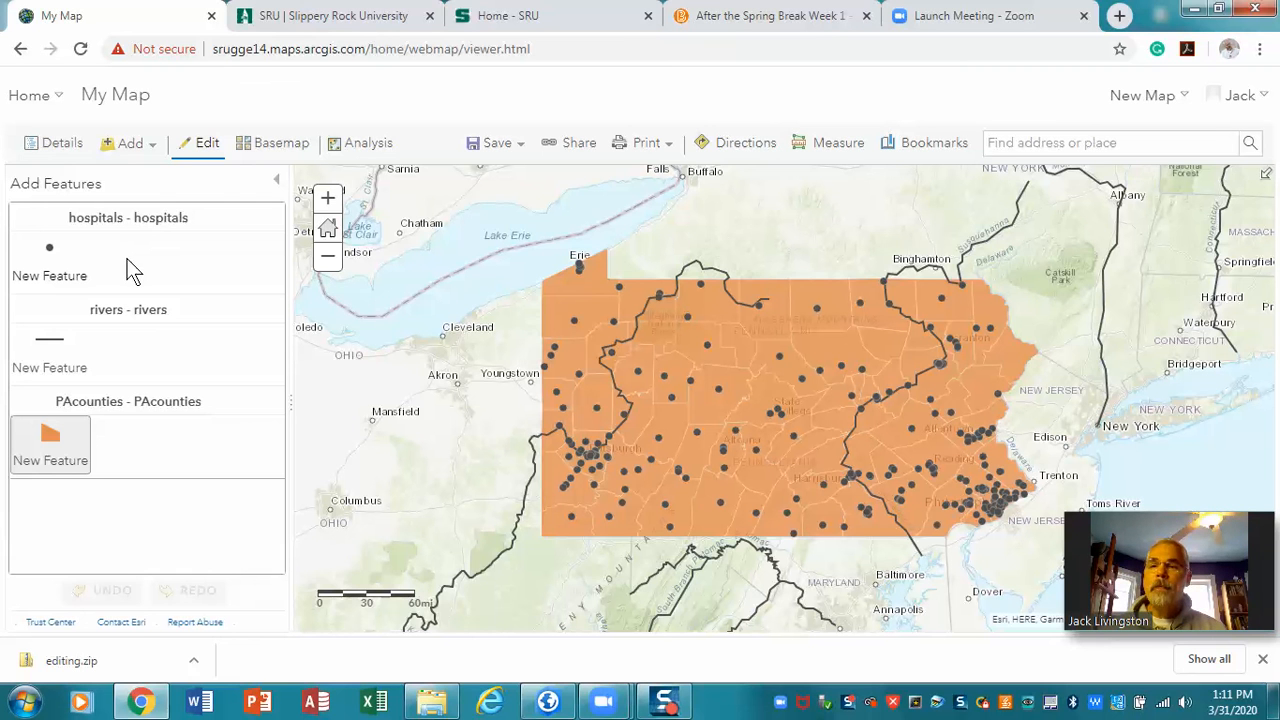
{"action": "left_click", "coordinate": [213, 145]}
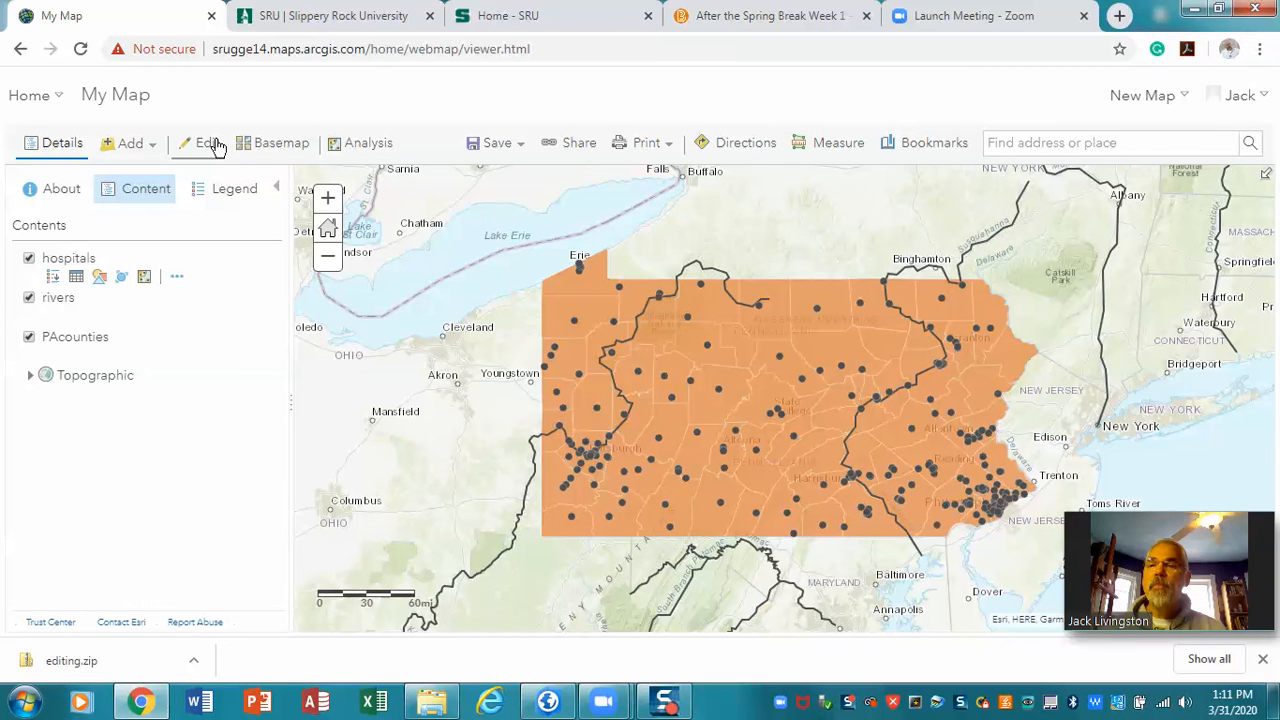
{"action": "left_click", "coordinate": [213, 145]}
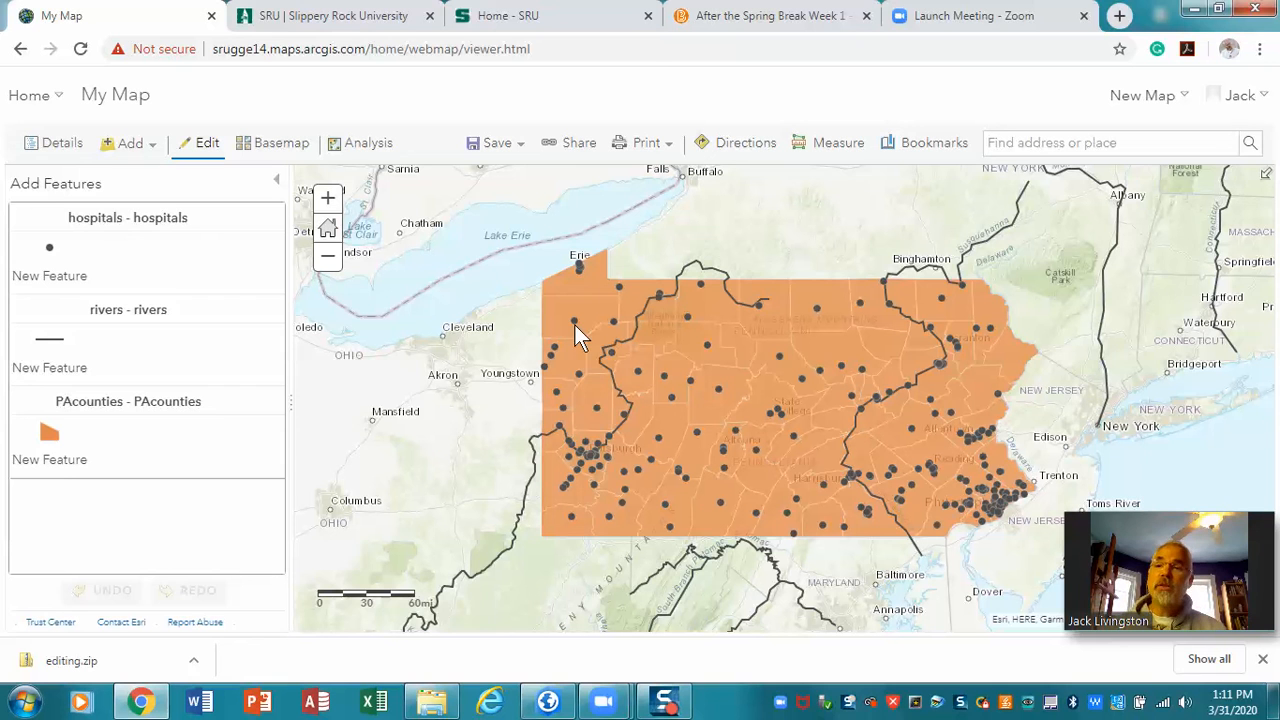
{"action": "left_click", "coordinate": [62, 146]}
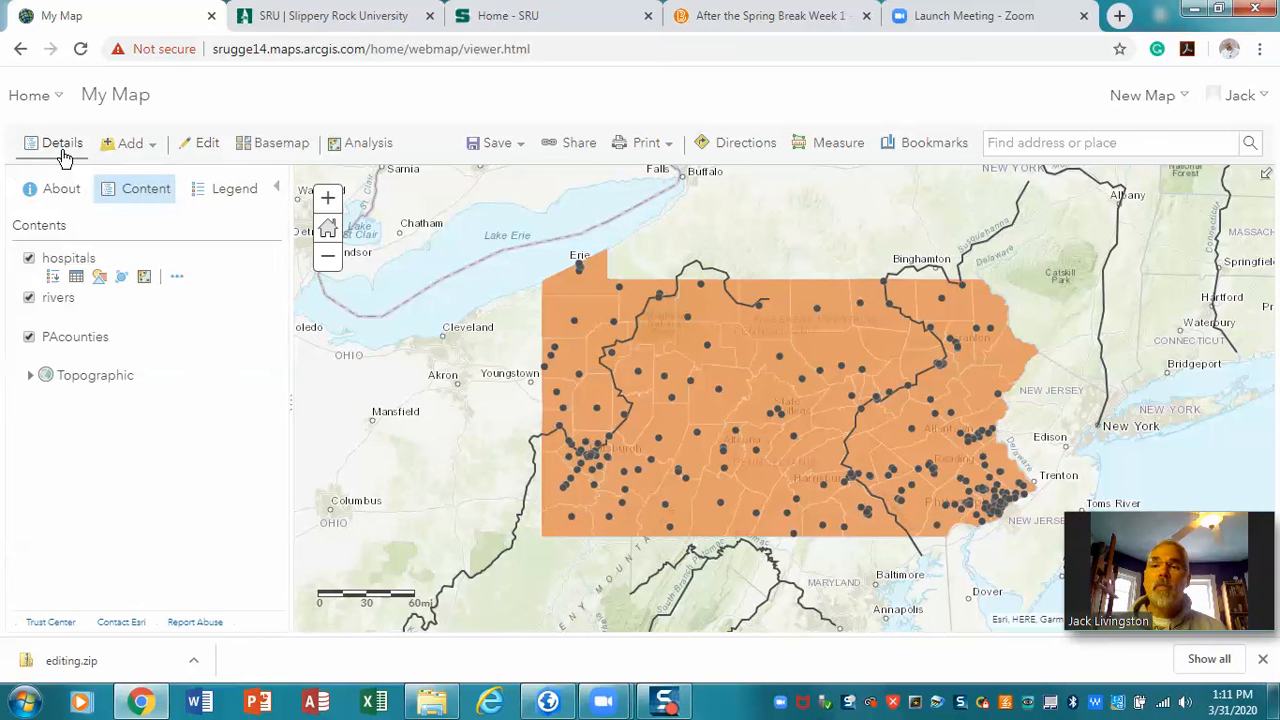